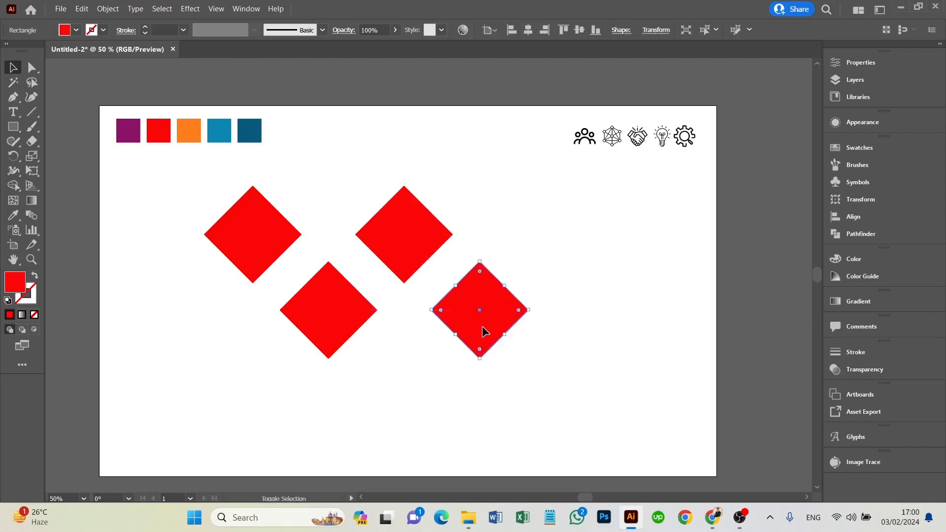
- Duplicate the upper-middle diamond to its right and distribute the three upper-row diamonds with equal horizontal spacing
drag(408, 249, 553, 252)
click(252, 235)
shift+click(415, 237)
shift+click(560, 240)
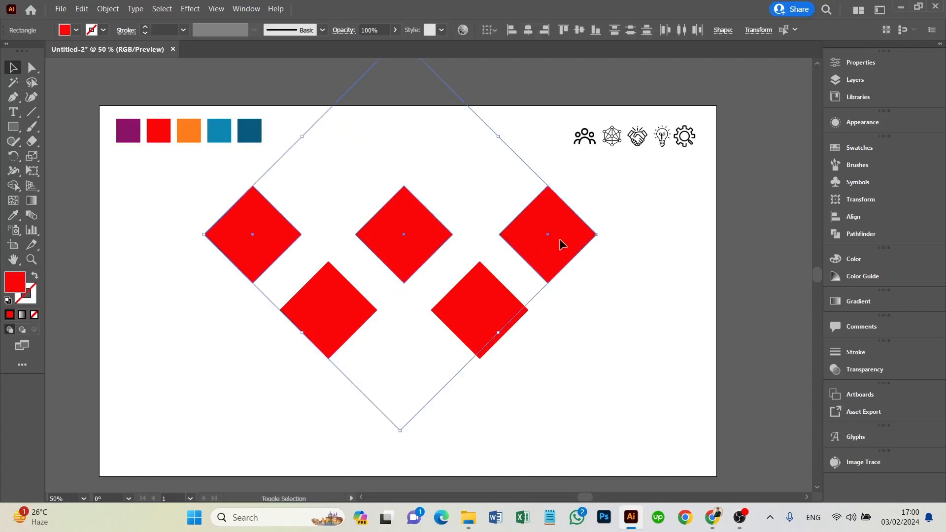
click(860, 234)
click(853, 217)
click(707, 250)
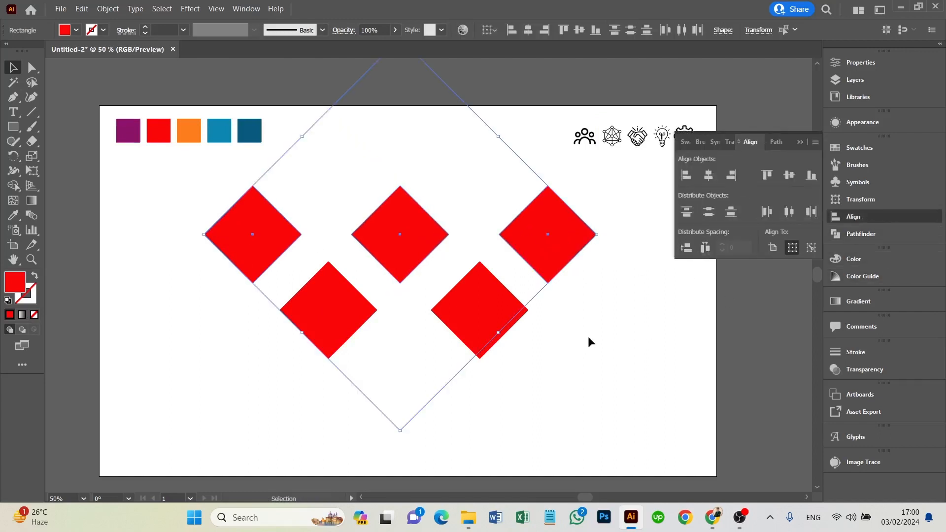
click(589, 339)
- Shift the two lower-row diamonds slightly left so they sit midway between the upper-row diamonds
click(340, 323)
shift+click(472, 329)
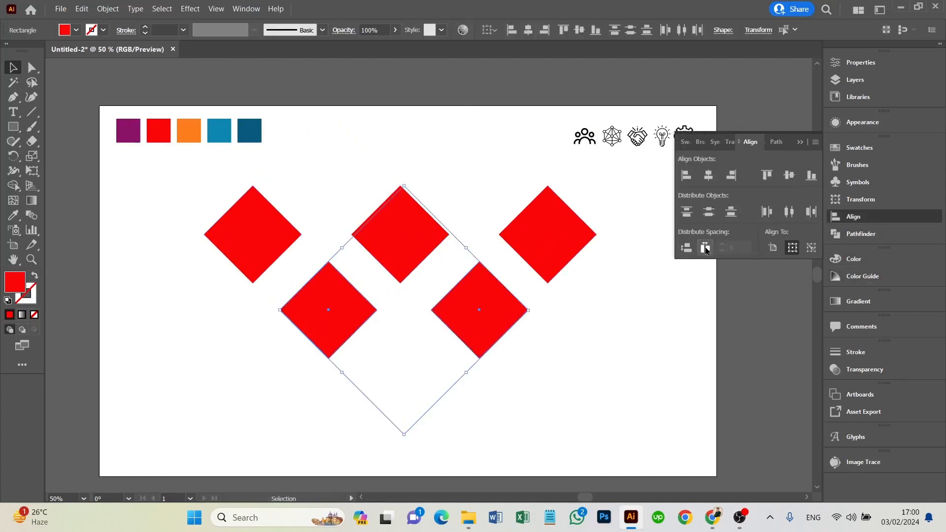
click(469, 393)
click(252, 231)
drag(332, 332, 327, 331)
click(387, 344)
drag(478, 339, 469, 332)
scroll(387, 394, down, 1)
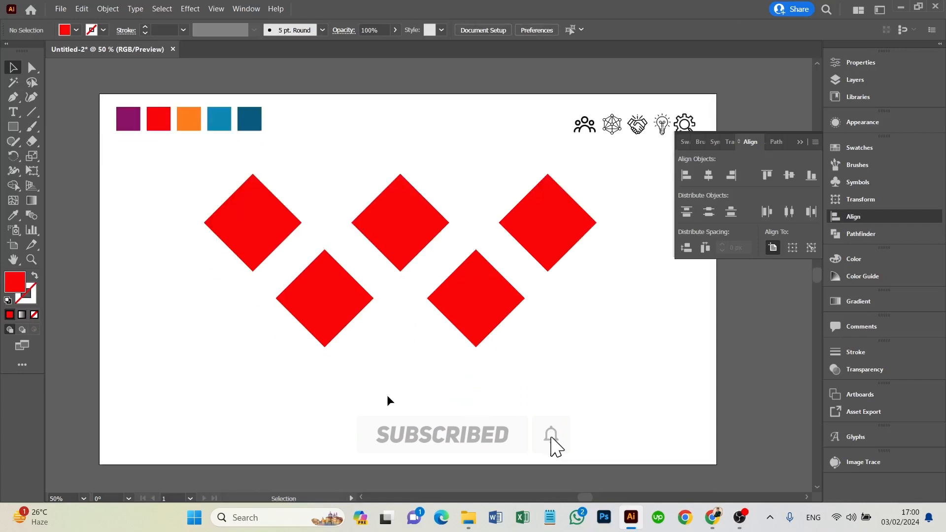
- Recolour the first diamond of the upper row by sampling the purple swatch with the Eyedropper
drag(169, 207, 542, 332)
click(205, 365)
click(248, 227)
click(13, 215)
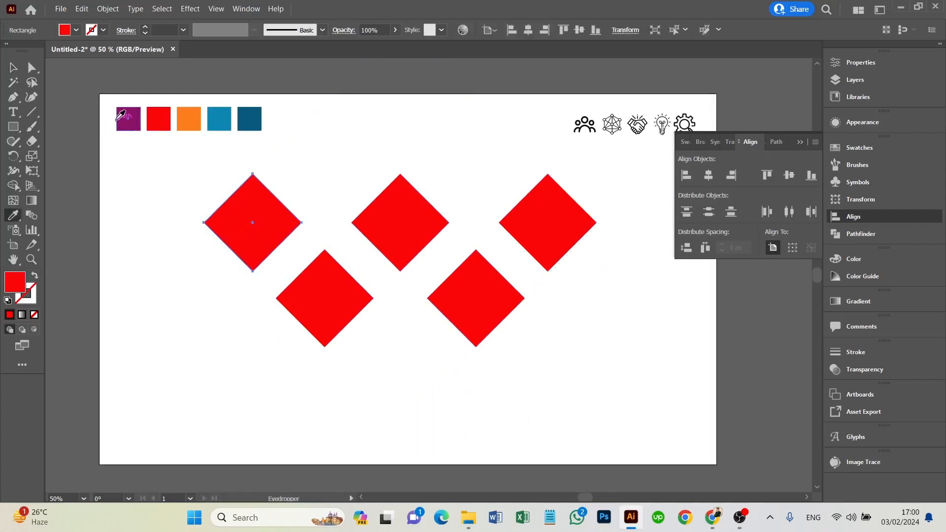
click(120, 115)
key(v)
- Sample the red swatch for the lower-left diamond and the orange swatch for the upper-middle diamond
click(400, 223)
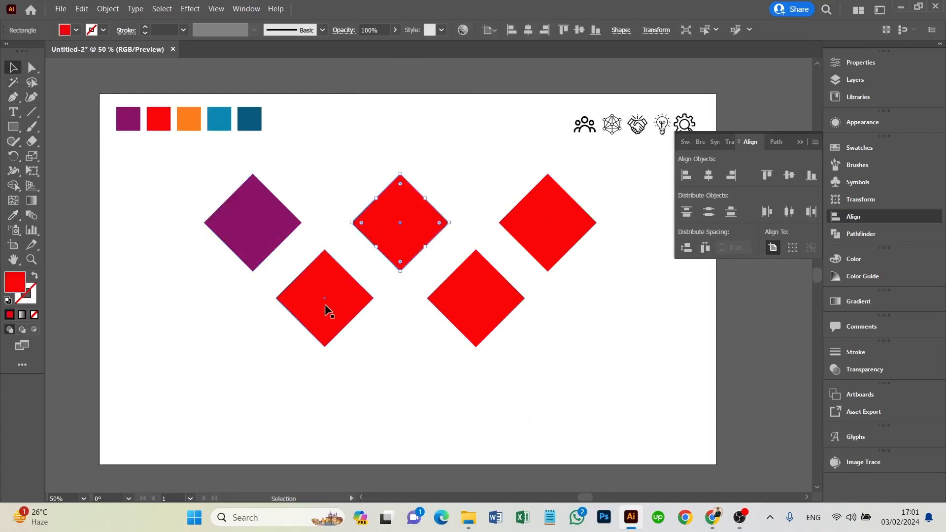
click(13, 218)
click(159, 117)
click(14, 68)
click(382, 227)
click(13, 216)
click(189, 119)
key(v)
click(122, 315)
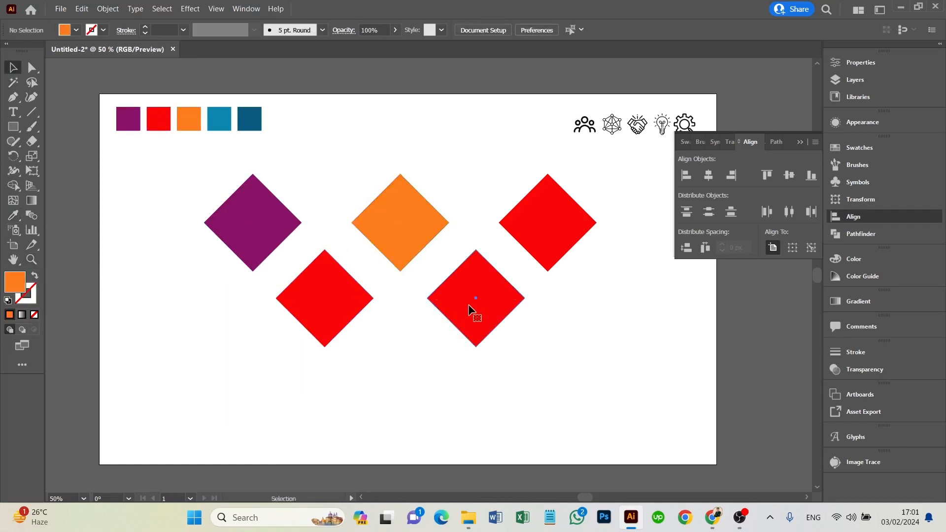
- Sample the light-blue swatch for the lower-right diamond and the dark-blue swatch for the upper-right diamond
click(469, 312)
key(i)
click(218, 119)
click(10, 69)
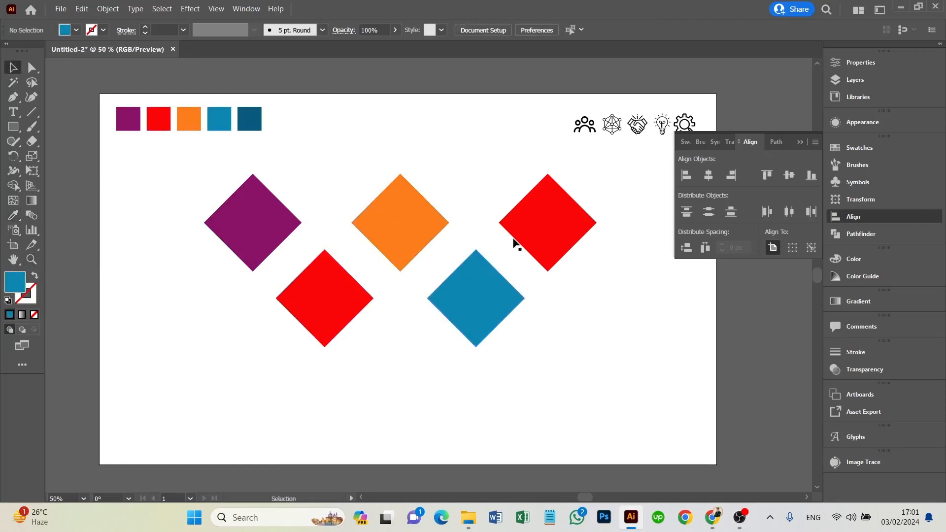
click(518, 243)
key(i)
click(10, 72)
click(143, 212)
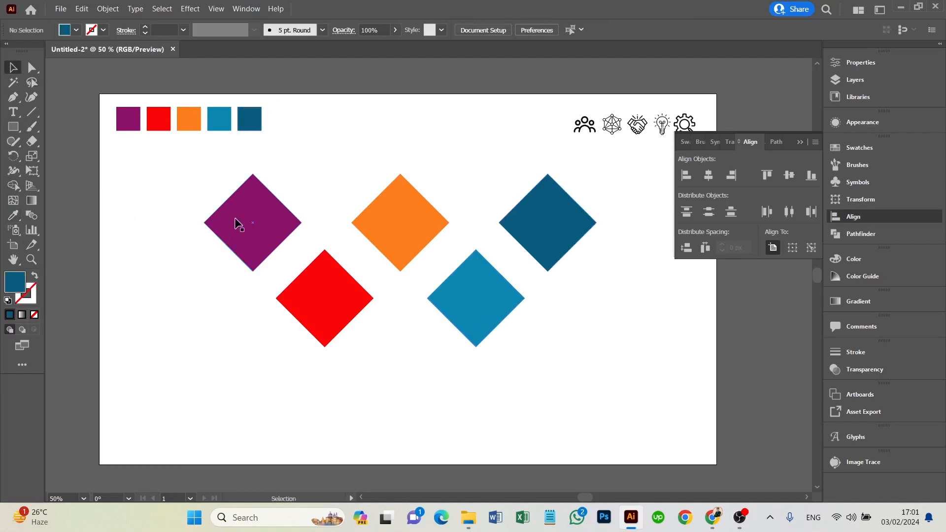
- Select all five diamonds and round their corners with a radius of about 19.5 px
click(238, 222)
shift+click(397, 228)
shift+click(328, 299)
shift+click(471, 308)
shift+click(540, 237)
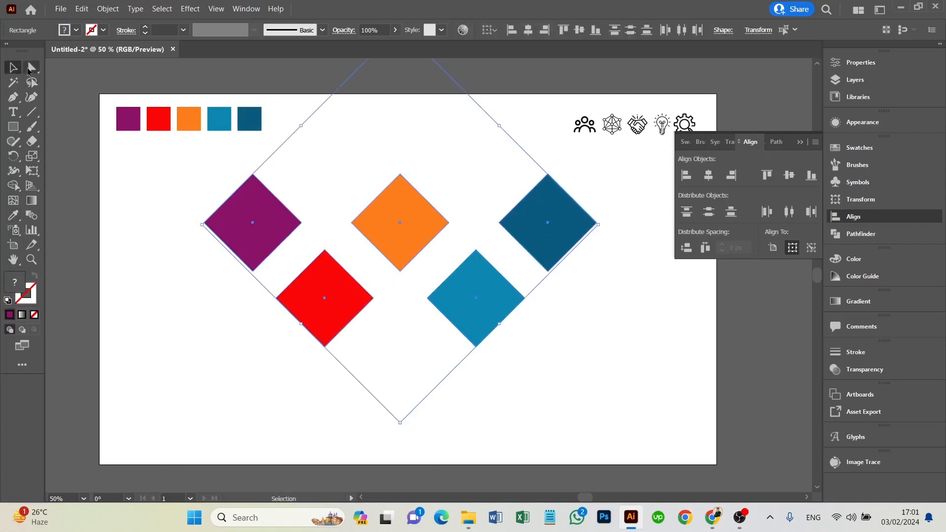
click(30, 68)
drag(253, 185, 254, 189)
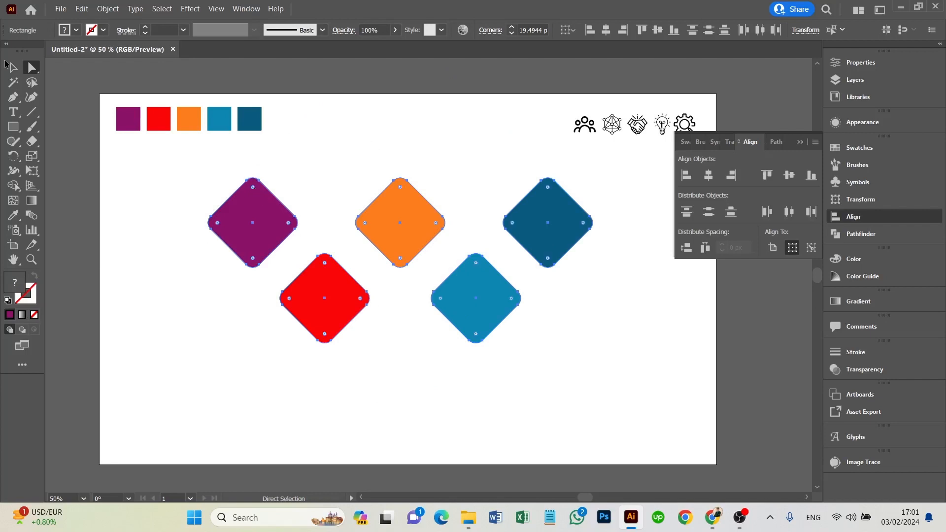
click(12, 67)
click(186, 367)
scroll(205, 367, down, 1)
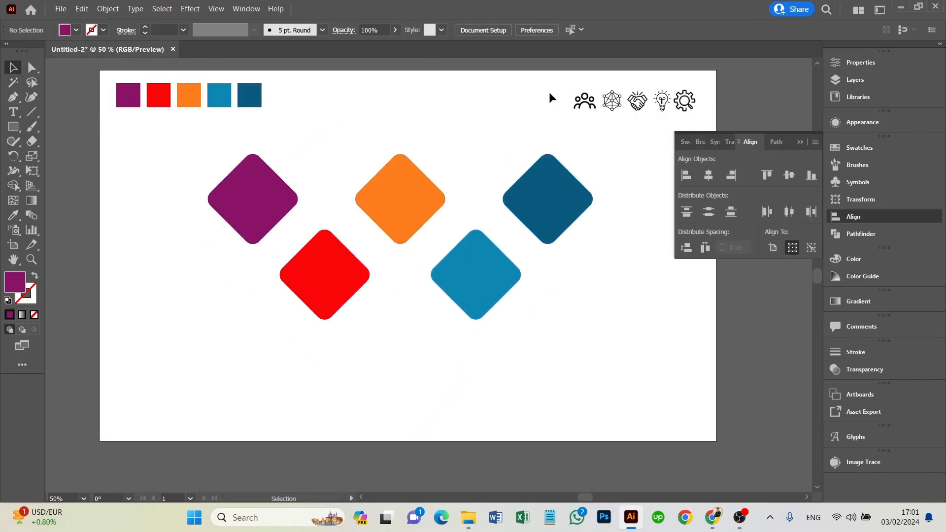
- Move the light-bulb icon below the diamonds at about 142 px and image-trace it into expanded, ungrouped shapes
drag(662, 101, 464, 395)
click(309, 32)
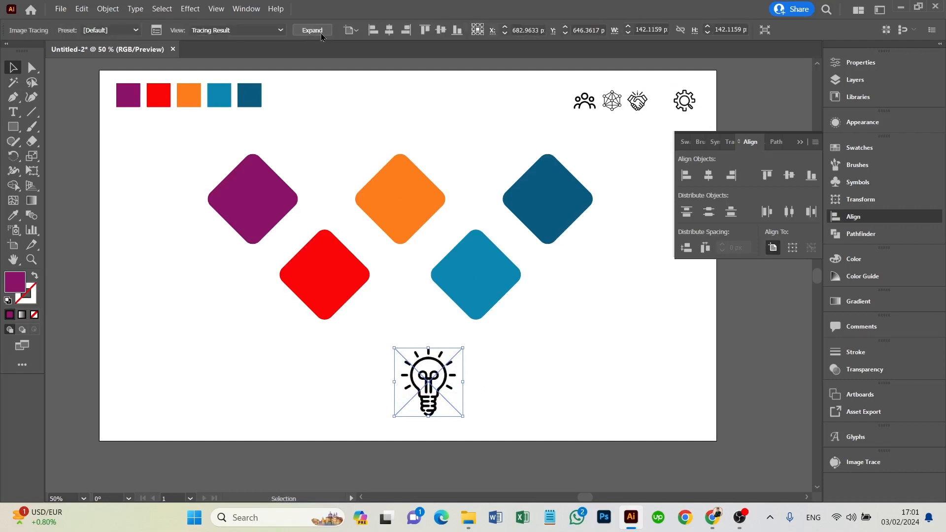
click(313, 32)
right_click(431, 401)
click(466, 293)
click(548, 345)
- Delete the light-bulb icon's white background using the Magic Wand and group its remaining shapes
click(13, 82)
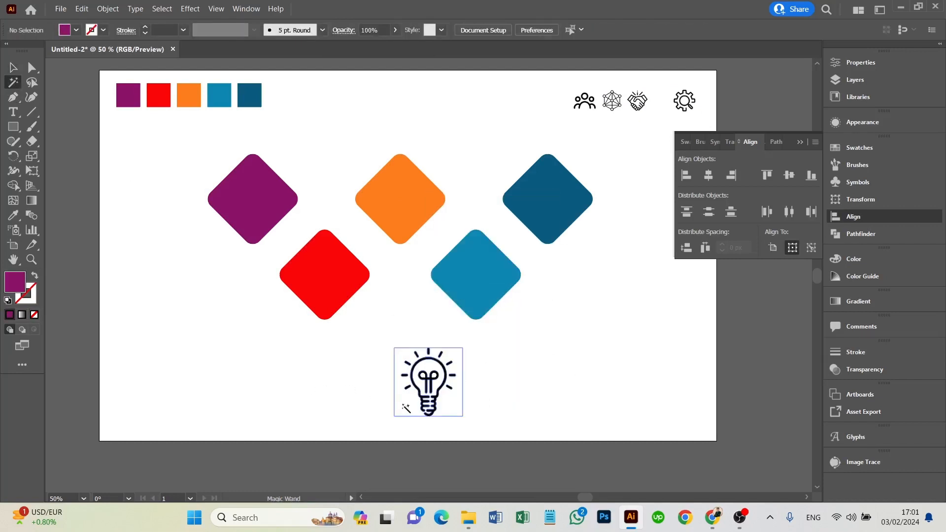
click(405, 405)
key(Delete)
drag(379, 346, 254, 219)
right_click(432, 395)
click(470, 284)
- Bring the light-bulb icon to the front and place it, scaled down, on the purple diamond
right_click(252, 219)
mouse_move(287, 369)
click(406, 371)
click(369, 340)
click(258, 220)
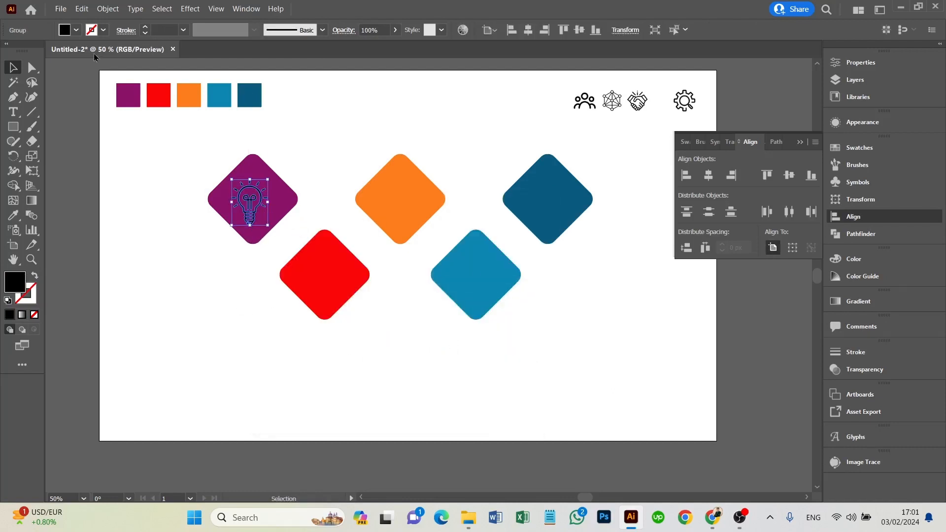
- Fill the light-bulb icon white and centre it horizontally and vertically on the purple diamond
click(76, 30)
click(23, 57)
click(193, 311)
click(250, 219)
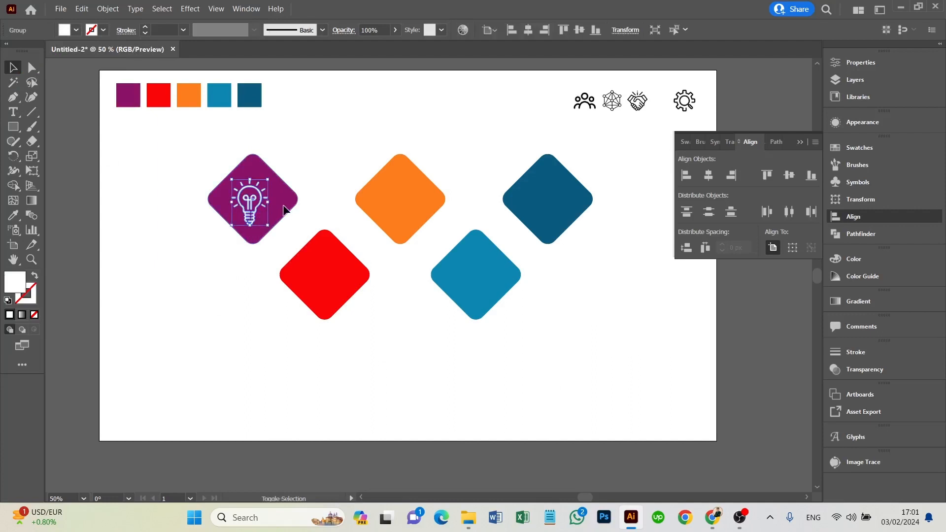
shift+click(284, 206)
click(283, 206)
click(528, 30)
click(578, 30)
click(606, 327)
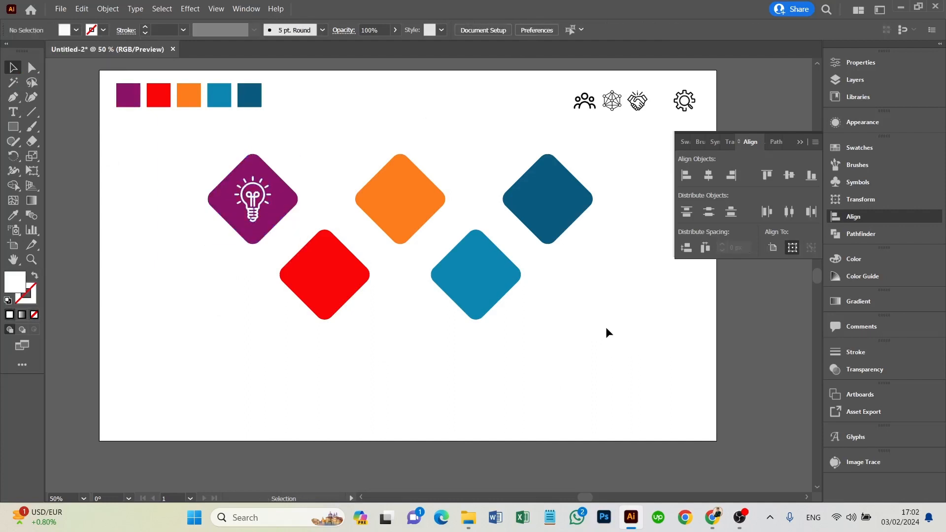
- Bring the gear icon in the icon row to the front
drag(682, 102, 684, 104)
right_click(685, 104)
mouse_move(710, 192)
click(641, 192)
click(634, 269)
- Move the people icon enlarged below the artboard and image-trace it into expanded, ungrouped shapes
scroll(635, 263, up, 1)
scroll(634, 260, down, 1)
drag(597, 101, 433, 392)
scroll(402, 359, down, 2)
drag(402, 359, 384, 448)
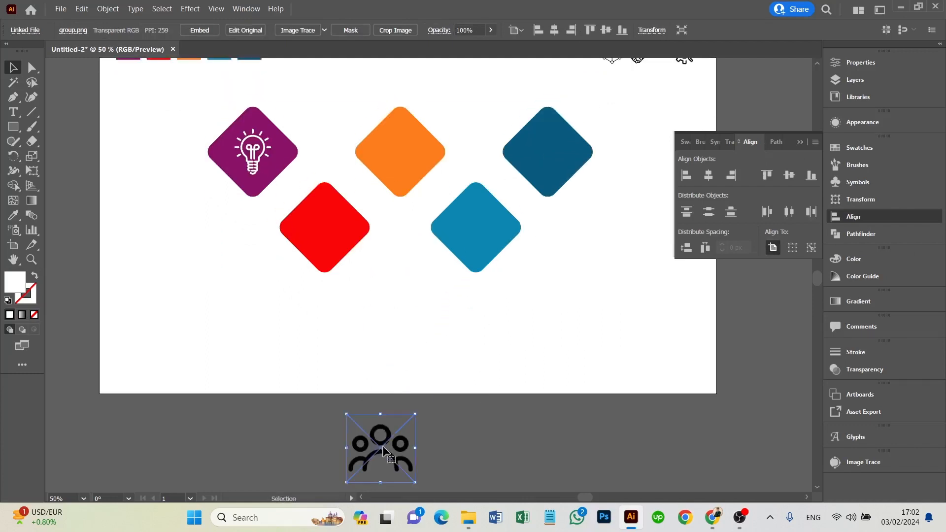
click(294, 30)
click(471, 382)
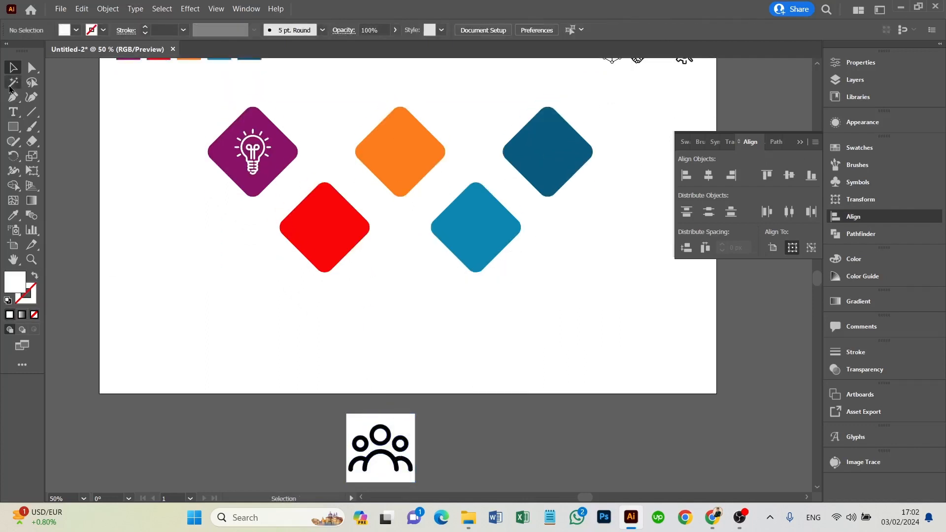
- Delete the white background of the traced people icon and place its grouped shapes on the red diamond
click(383, 475)
key(Delete)
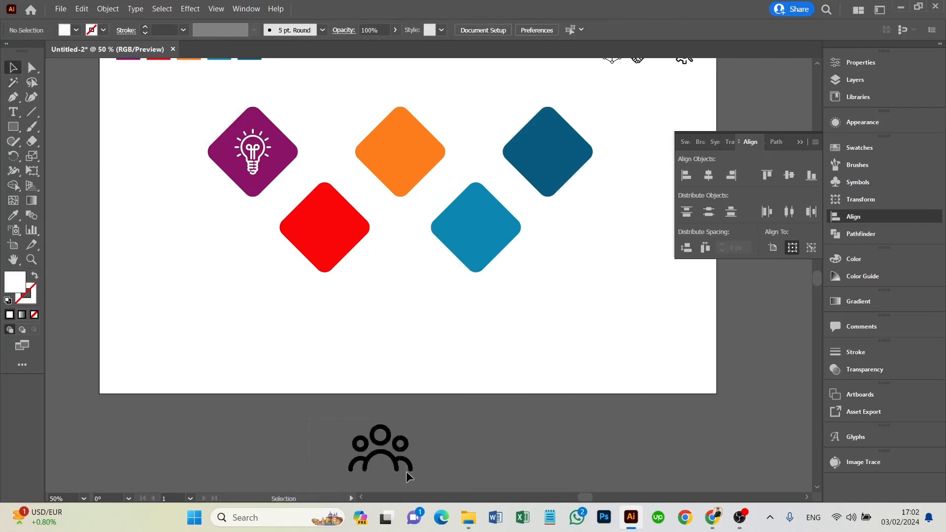
drag(406, 472, 319, 213)
right_click(383, 449)
click(415, 344)
- Fill the people icon white and centre it on the red diamond
click(76, 32)
click(26, 53)
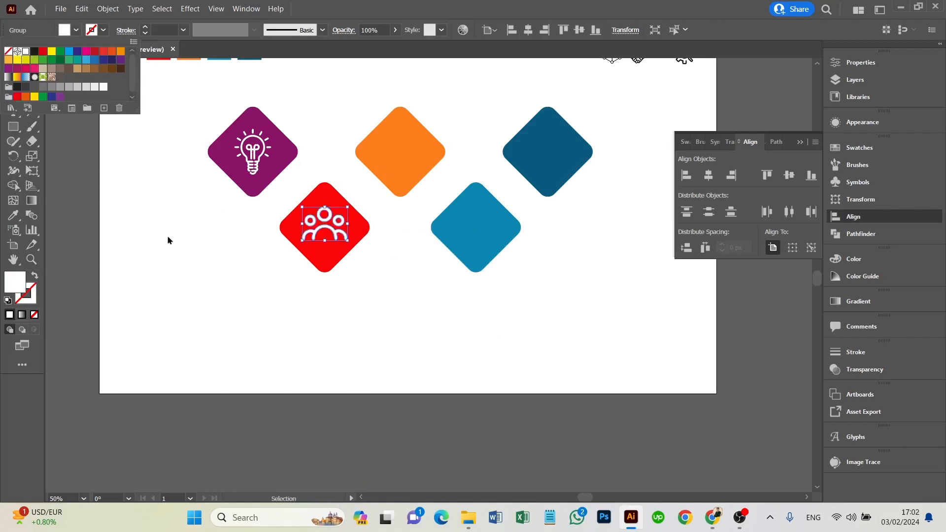
click(170, 238)
click(288, 323)
scroll(302, 311, up, 2)
scroll(327, 271, down, 1)
click(337, 248)
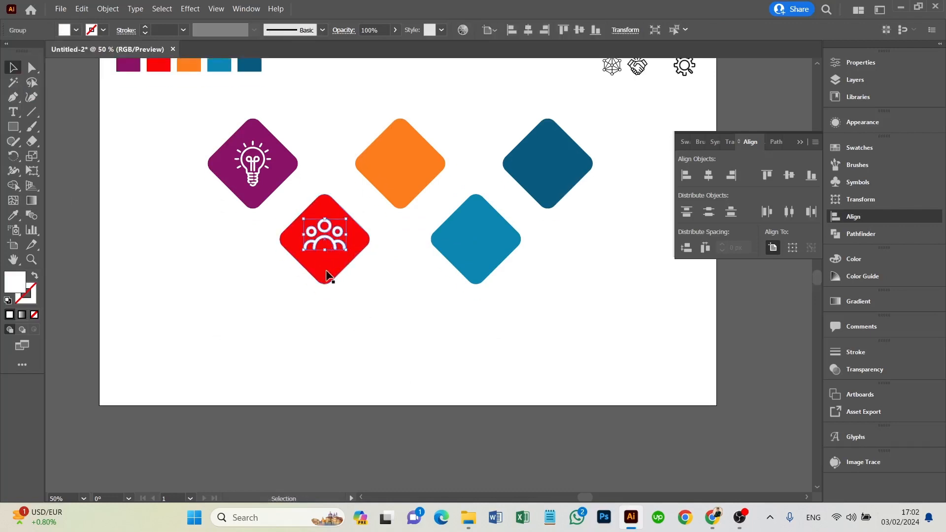
shift+click(326, 270)
click(579, 30)
click(586, 254)
- Move the gear icon enlarged below the diamonds and image-trace it into expanded, ungrouped shapes
drag(611, 287, 503, 325)
click(231, 288)
click(541, 261)
scroll(543, 260, up, 1)
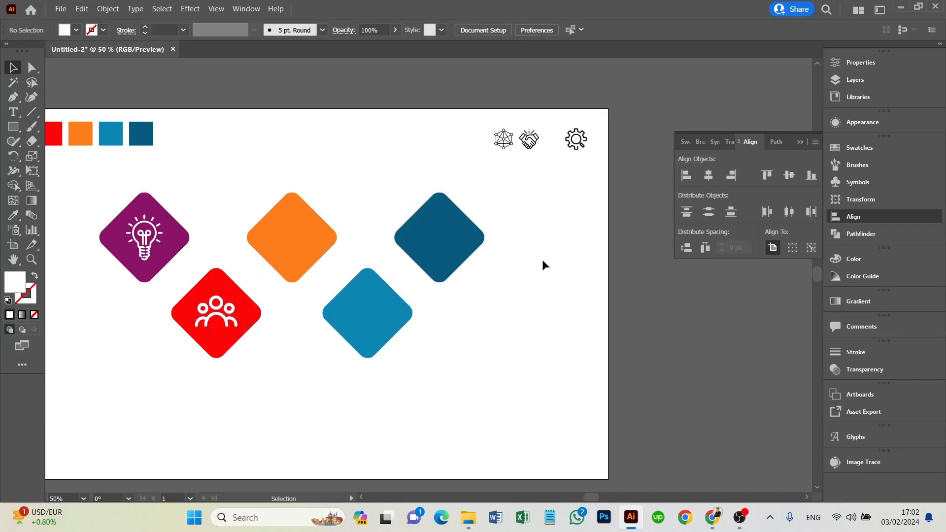
drag(591, 142, 344, 422)
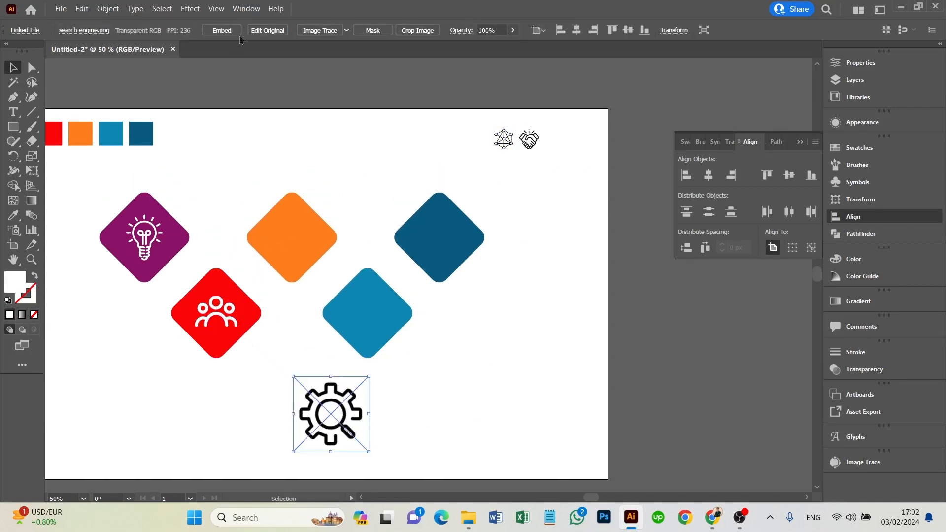
click(322, 32)
click(321, 33)
right_click(349, 394)
click(384, 284)
click(476, 380)
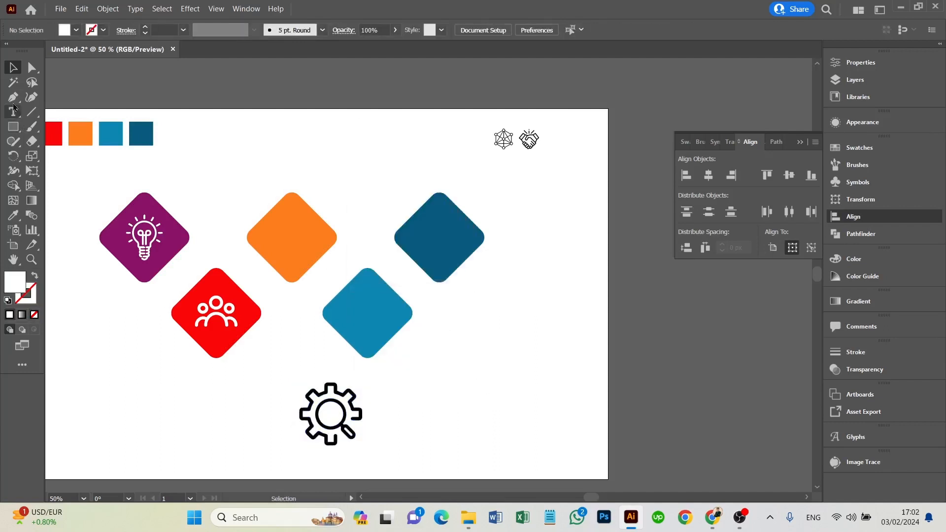
- Delete the white background of the traced gear icon and group its remaining shapes
click(304, 425)
click(285, 432)
right_click(352, 437)
click(383, 326)
- Place the gear icon, scaled down, on the orange diamond and fill it white
drag(344, 418, 304, 246)
click(76, 31)
click(21, 55)
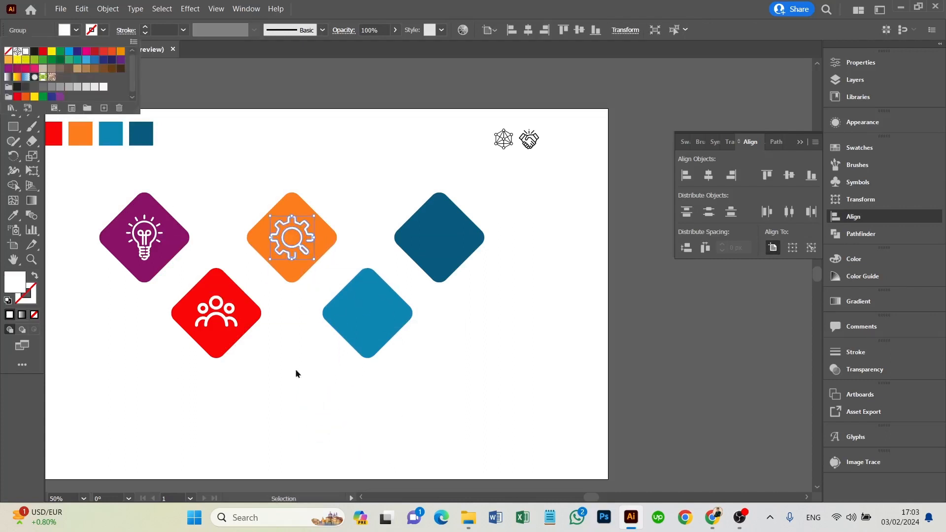
click(296, 369)
- Move the network icon below the diamonds at about 102 px and image-trace it into expanded, ungrouped shapes
scroll(488, 377, up, 1)
scroll(540, 371, down, 1)
click(508, 146)
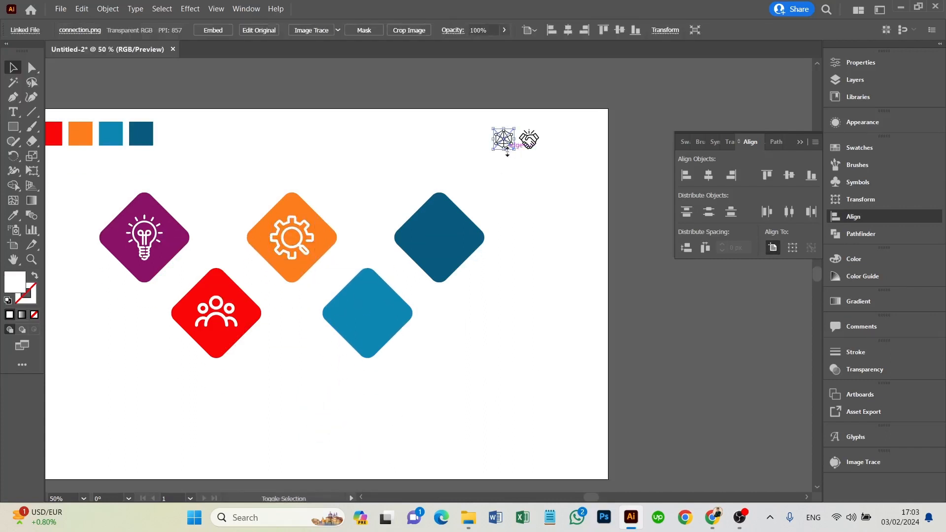
drag(512, 175, 424, 424)
click(312, 31)
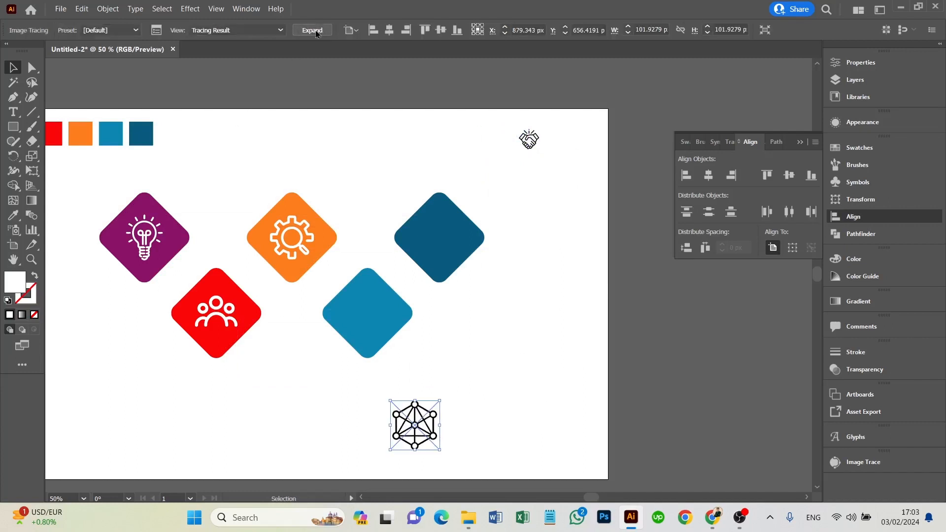
click(313, 31)
right_click(417, 424)
click(459, 319)
click(231, 197)
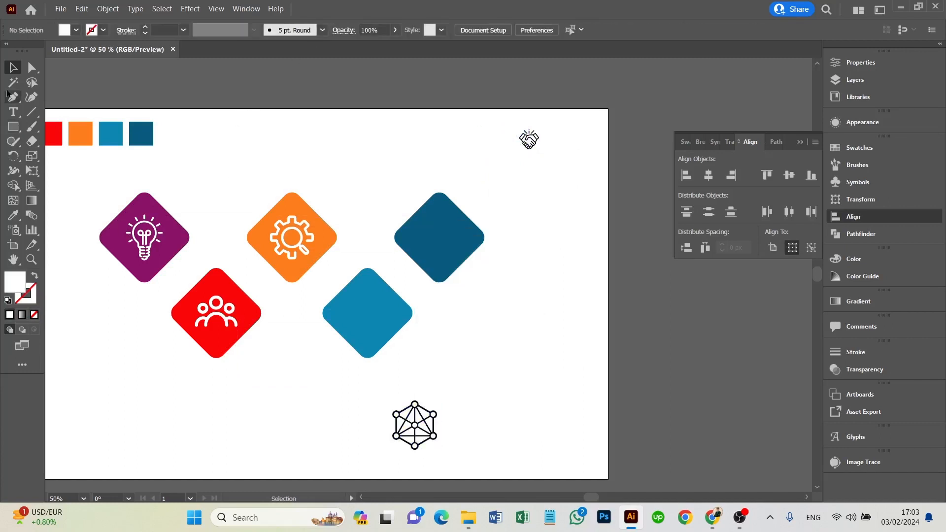
- Delete the white background of the traced network icon and move it onto the light-blue diamond
click(391, 447)
key(Delete)
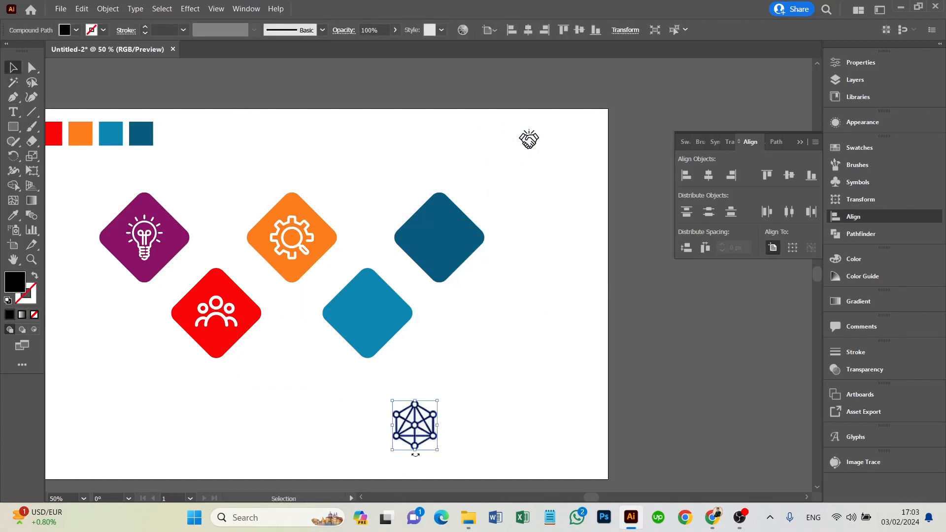
drag(416, 444, 368, 332)
- Fill the network icon white and centre it horizontally and vertically on the light-blue diamond
click(67, 29)
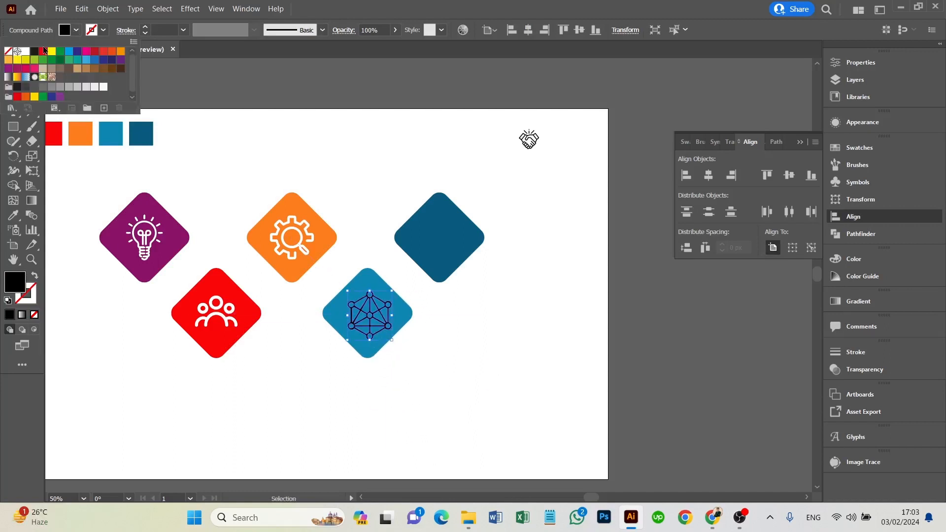
click(21, 50)
click(489, 401)
click(377, 322)
shift+click(407, 315)
click(406, 315)
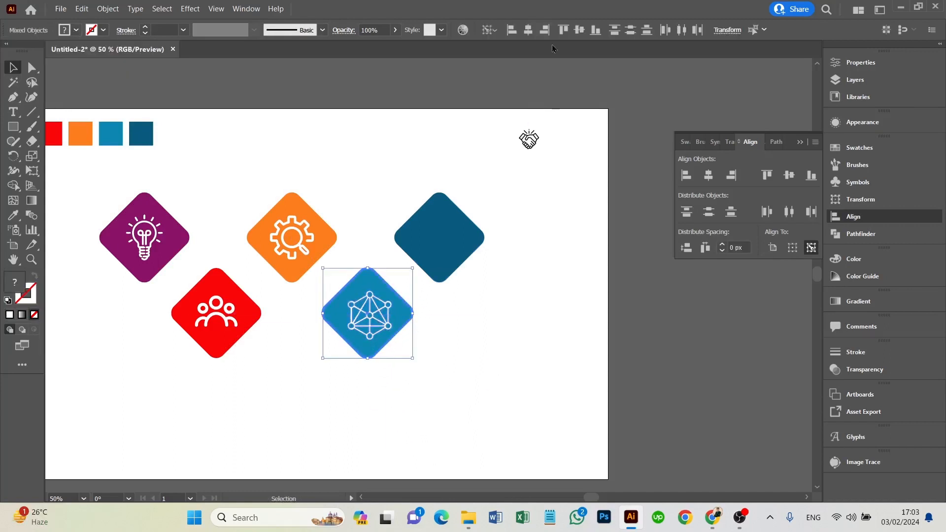
click(528, 31)
click(580, 30)
click(546, 262)
- Move the handshake icon below the diamonds at about 117 px and image-trace it into expanded, ungrouped shapes
click(532, 147)
drag(532, 150, 472, 385)
click(311, 30)
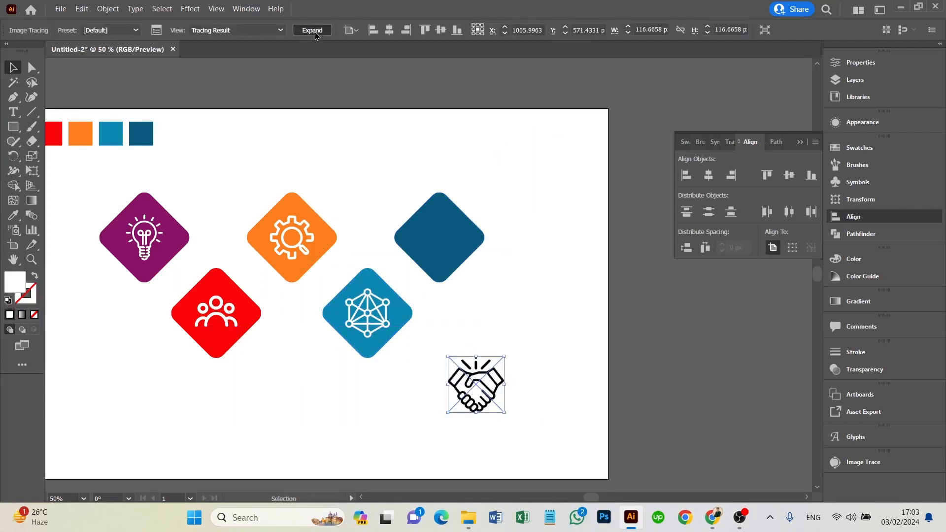
right_click(481, 383)
click(300, 279)
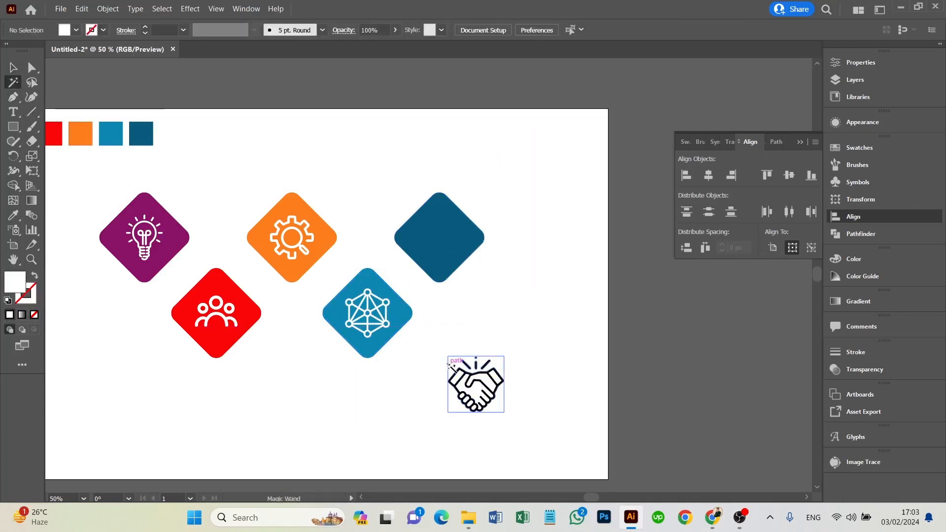
- Group the traced handshake icon's shapes and move the icon onto the dark-blue diamond
right_click(474, 380)
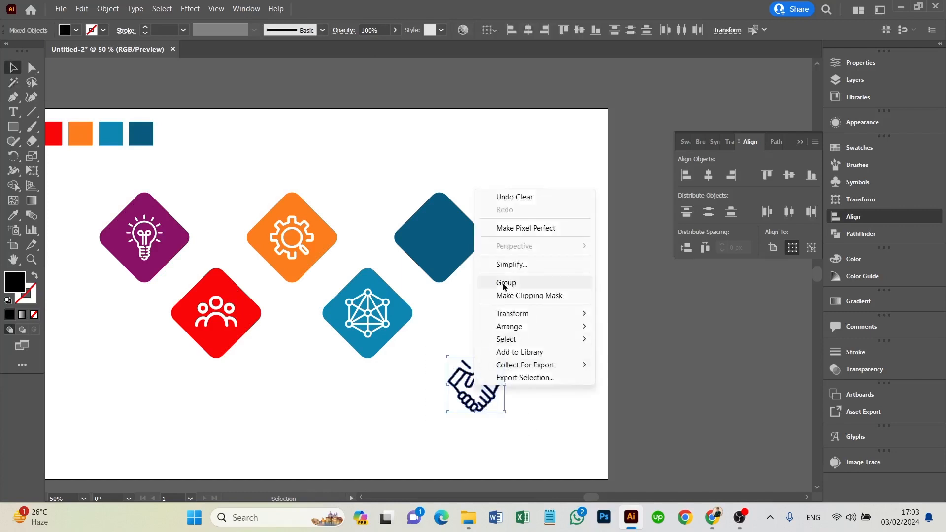
click(506, 281)
drag(482, 398, 445, 252)
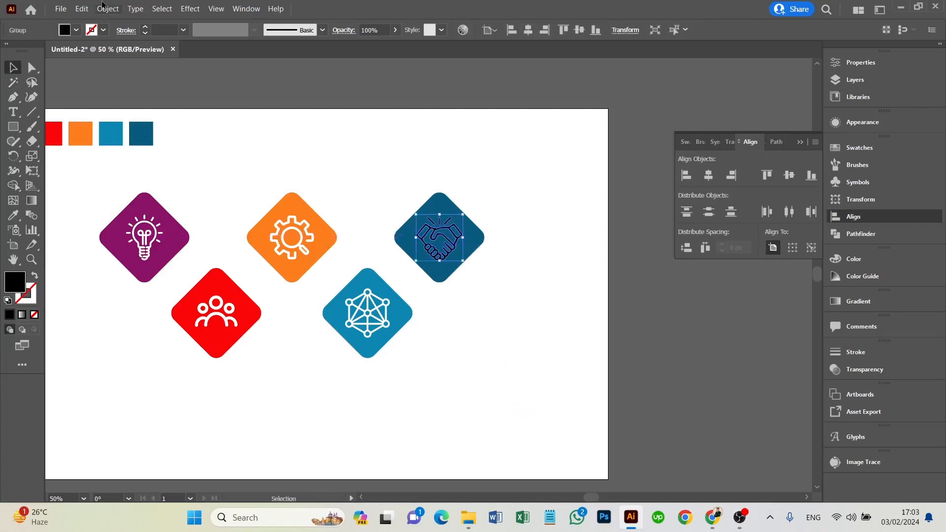
- Fill the handshake icon white and centre it horizontally and vertically on the dark-blue diamond
click(76, 30)
click(26, 52)
click(417, 421)
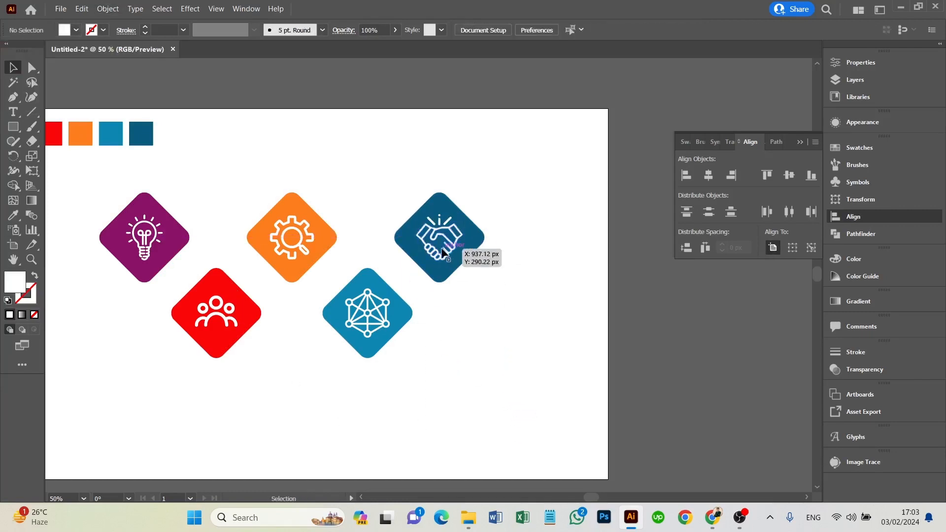
shift+click(445, 269)
click(445, 269)
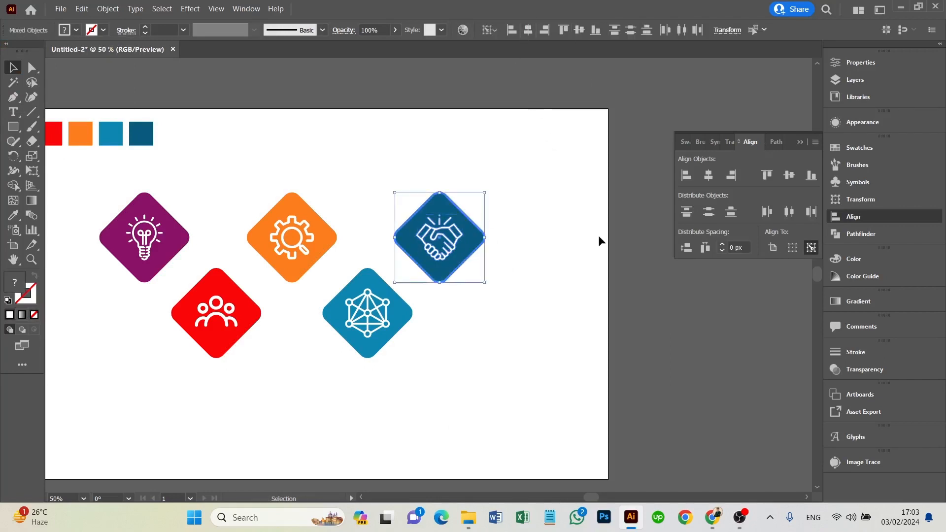
click(598, 237)
- Centre the network icon on the light-blue diamond and the gear icon on the orange diamond
click(368, 320)
shift+click(402, 320)
click(403, 322)
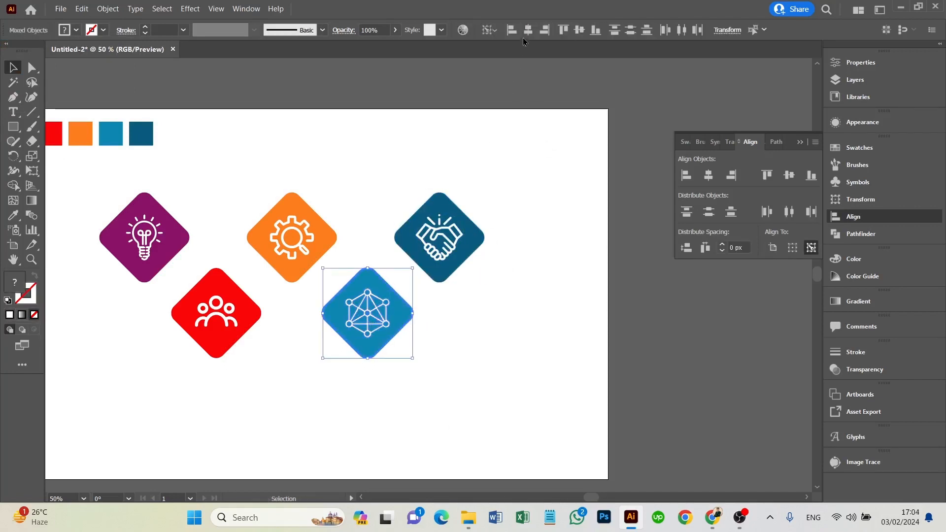
click(582, 32)
drag(281, 289, 324, 237)
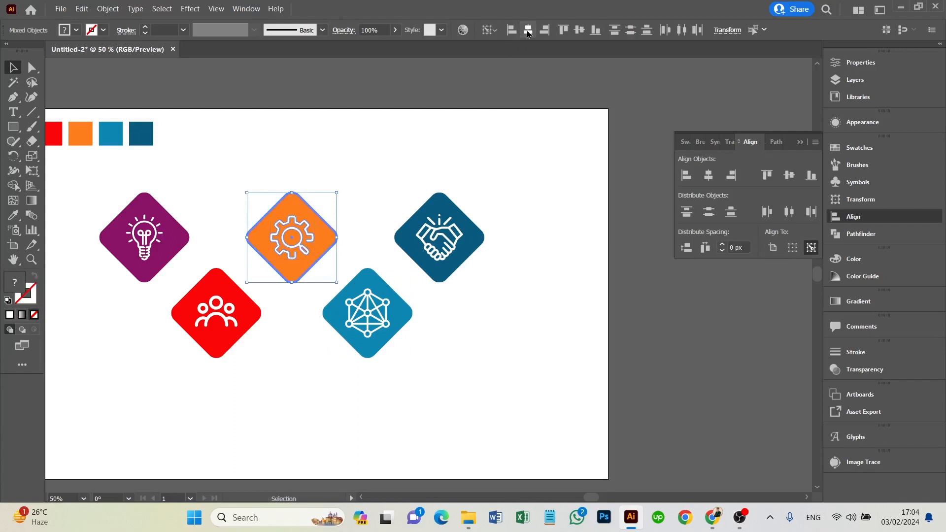
click(551, 250)
- Move all five diamonds with their icons straight down, closer to the middle of the artboard
drag(261, 423, 303, 420)
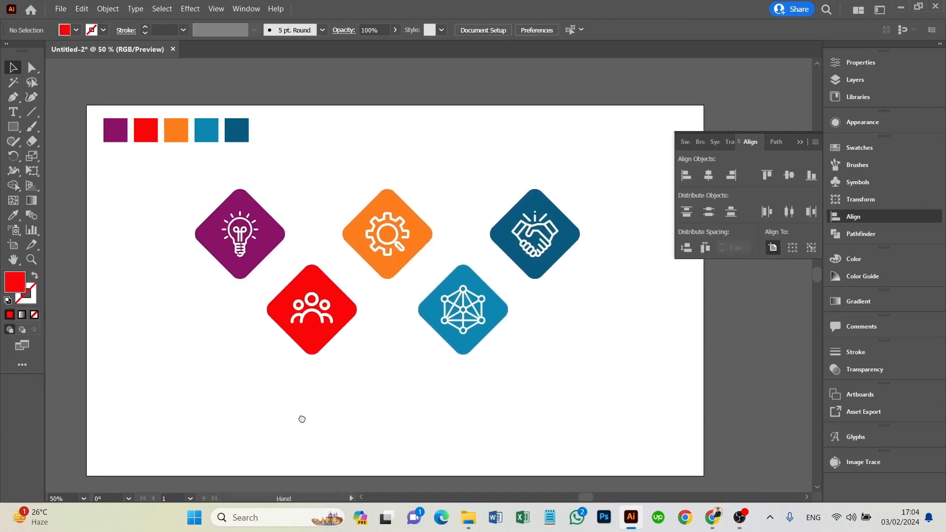
drag(163, 191, 505, 341)
drag(458, 318, 459, 353)
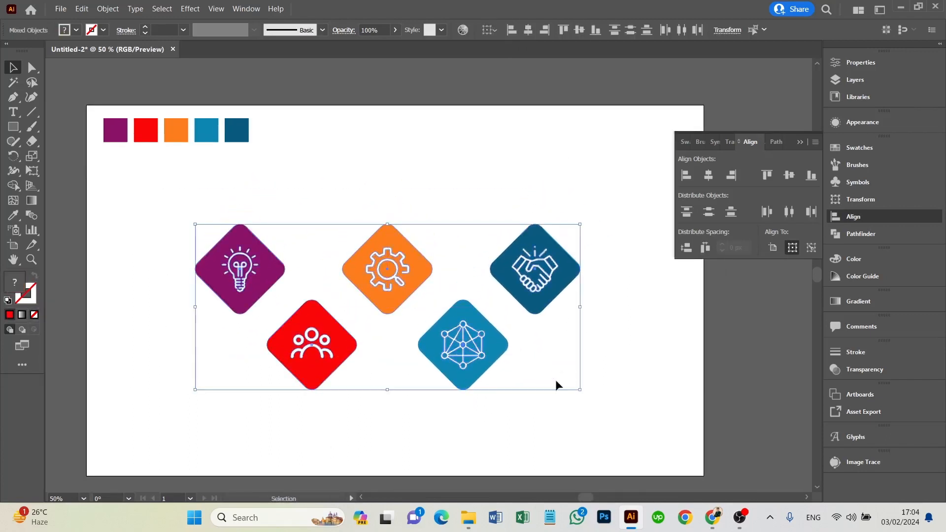
click(569, 438)
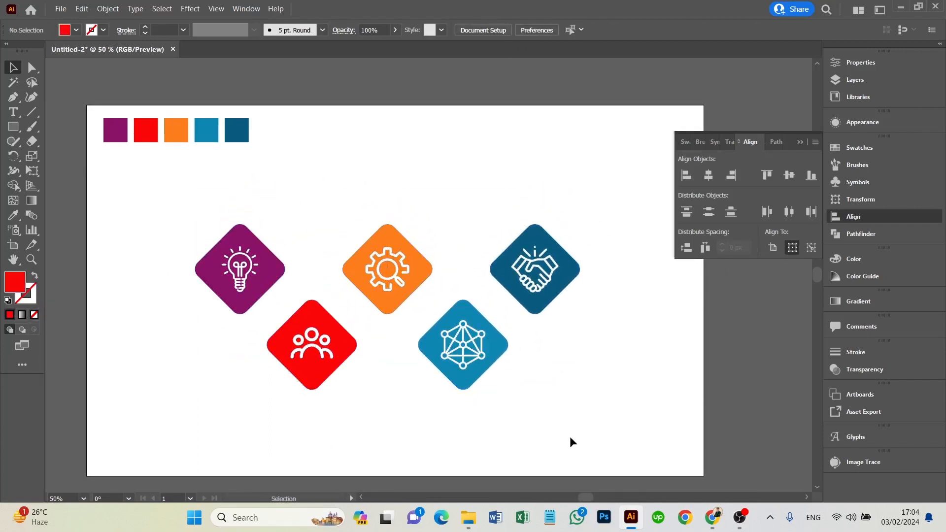
- Draw a vertical line down from the purple diamond's lower corner with a black 3 pt stroke
click(29, 117)
drag(240, 309, 240, 383)
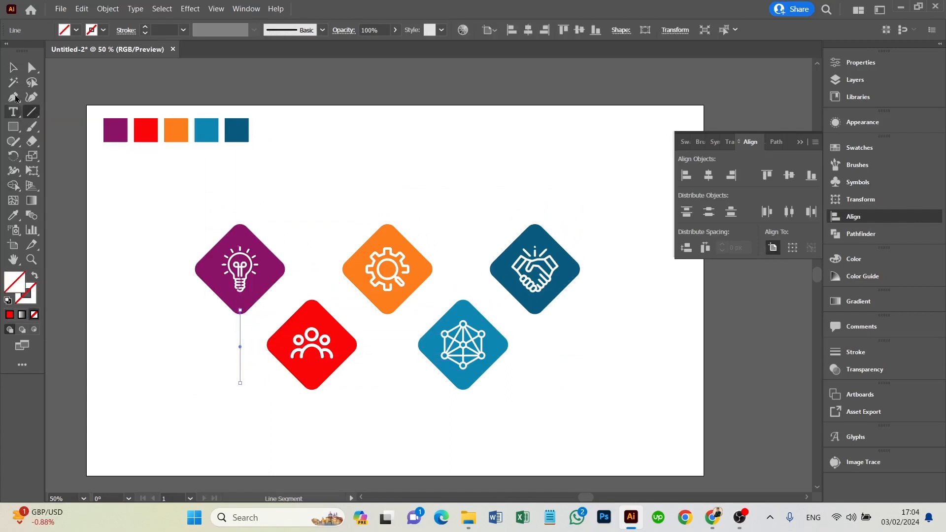
click(103, 30)
click(146, 28)
click(146, 28)
click(146, 28)
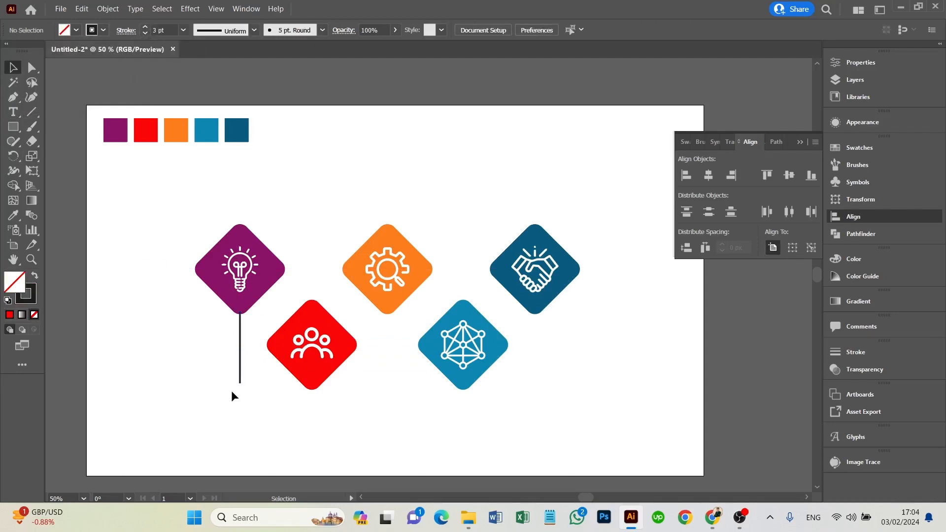
- Copy the line below the orange and dark-blue diamonds and above the red and light-blue diamonds
drag(240, 376, 535, 378)
click(369, 416)
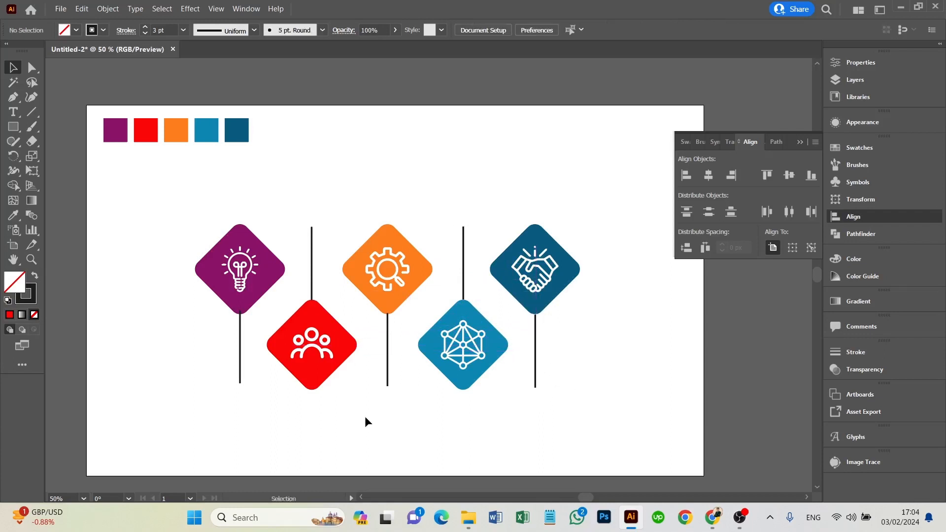
- Align the tops of the three lines below the purple, orange and dark-blue diamonds
click(240, 380)
shift+click(387, 383)
shift+click(536, 388)
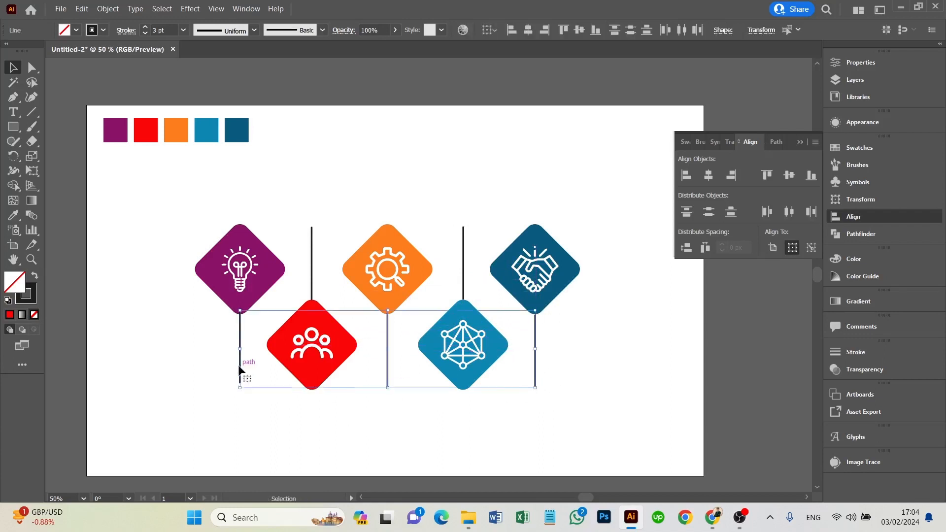
click(567, 33)
click(646, 441)
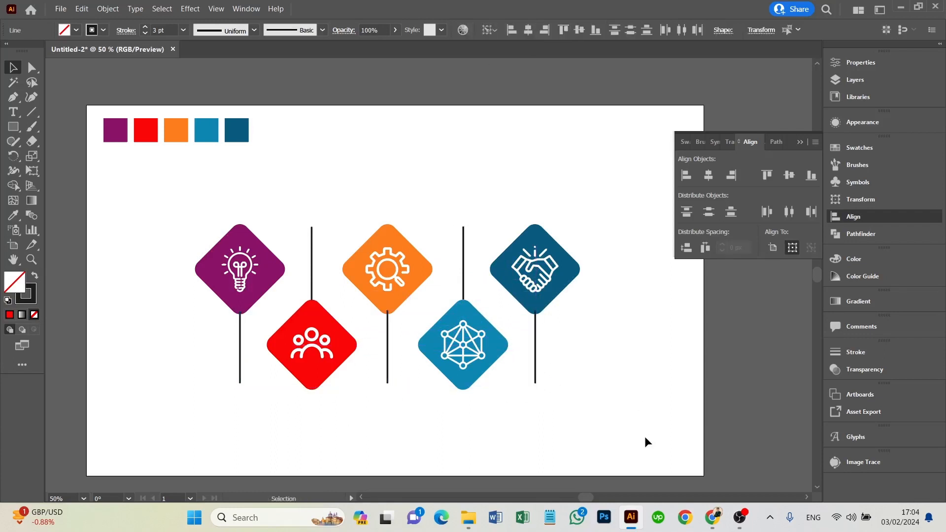
- Align the bottoms of the two lines above the red and light-blue diamonds
click(464, 275)
shift+click(312, 264)
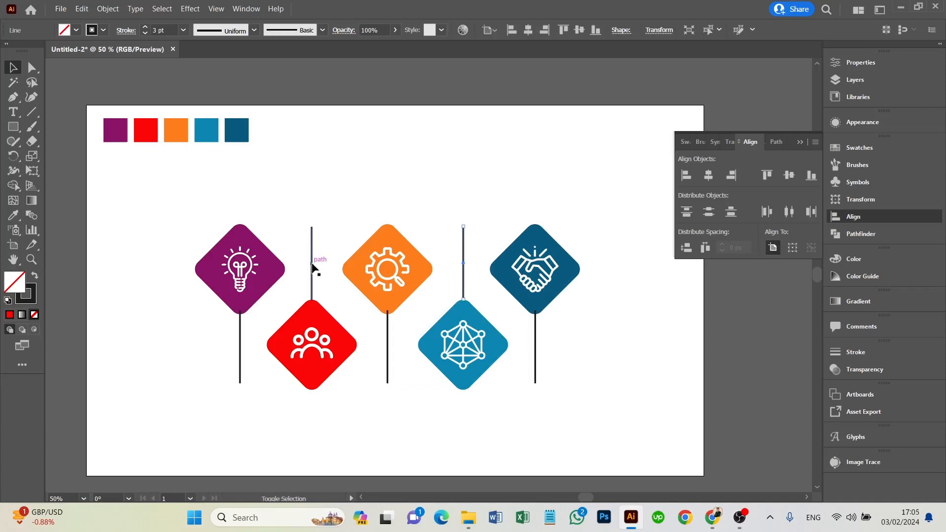
click(595, 31)
click(564, 425)
- Send the three lower lines behind the diamonds
click(240, 380)
shift+click(388, 379)
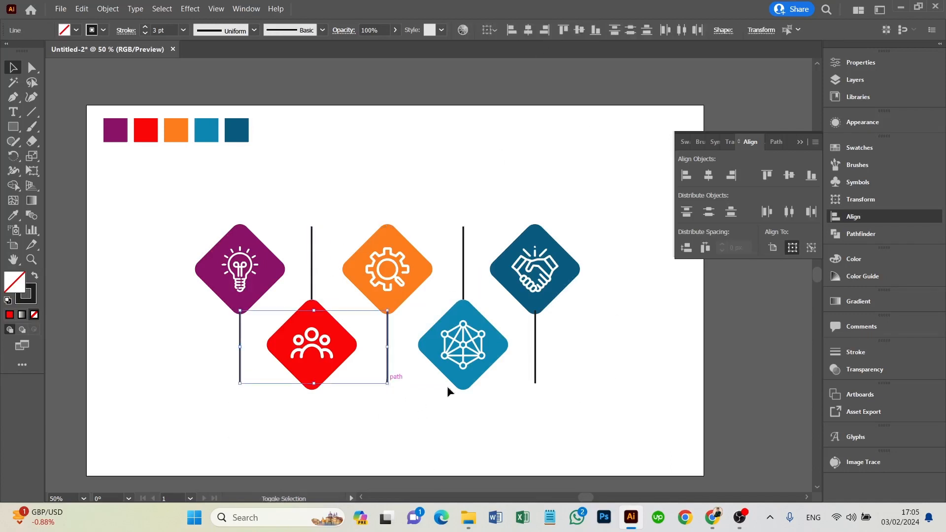
right_click(536, 381)
mouse_move(560, 298)
click(809, 298)
click(430, 426)
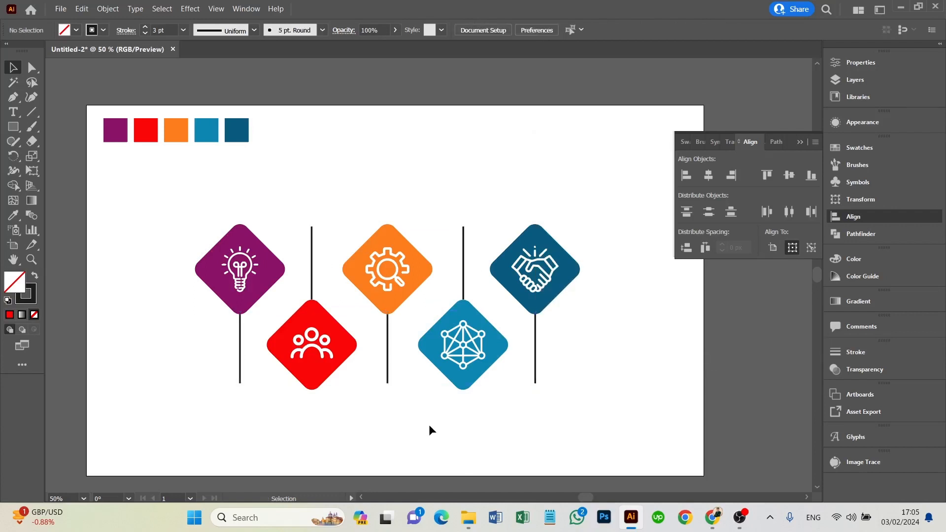
- Shorten the three lower lines together from their bottom ends to about 142 px
click(240, 380)
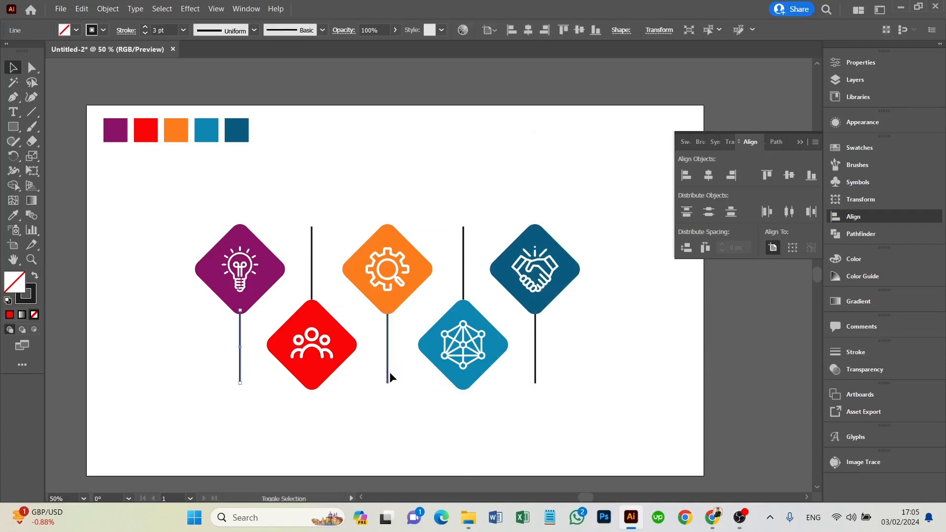
shift+click(388, 373)
shift+click(536, 381)
drag(389, 382, 389, 378)
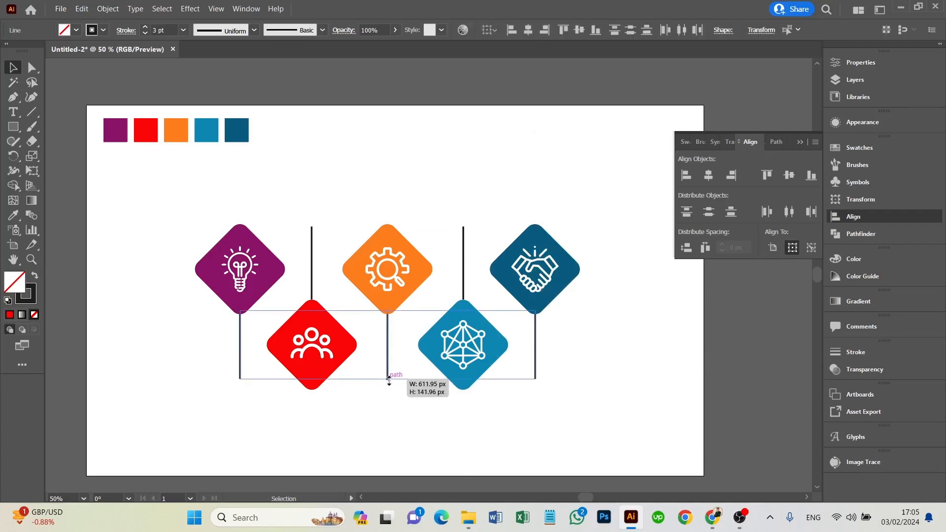
click(372, 412)
- Draw a small unfilled circle at the lower end of the purple diamond's line, centre it on the line and nudge it down
key(ctrl+1)
drag(213, 419, 430, 276)
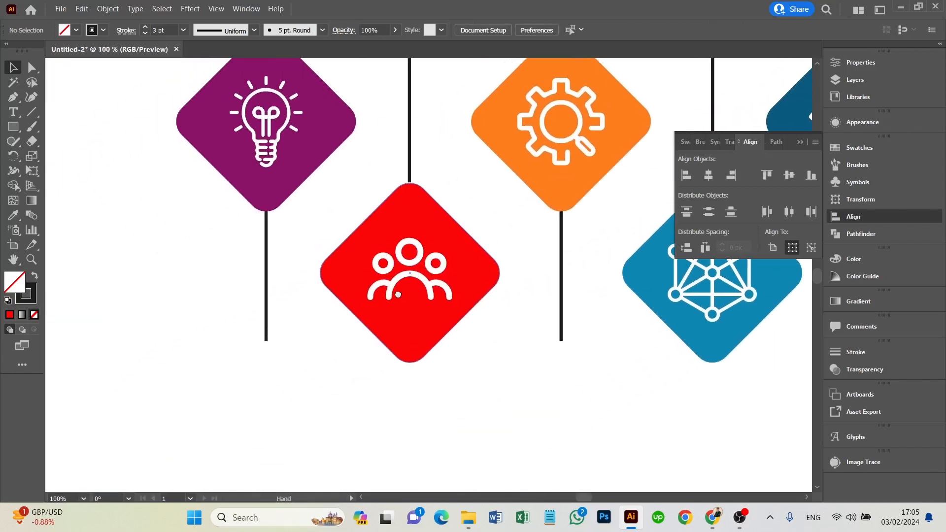
drag(13, 126, 69, 154)
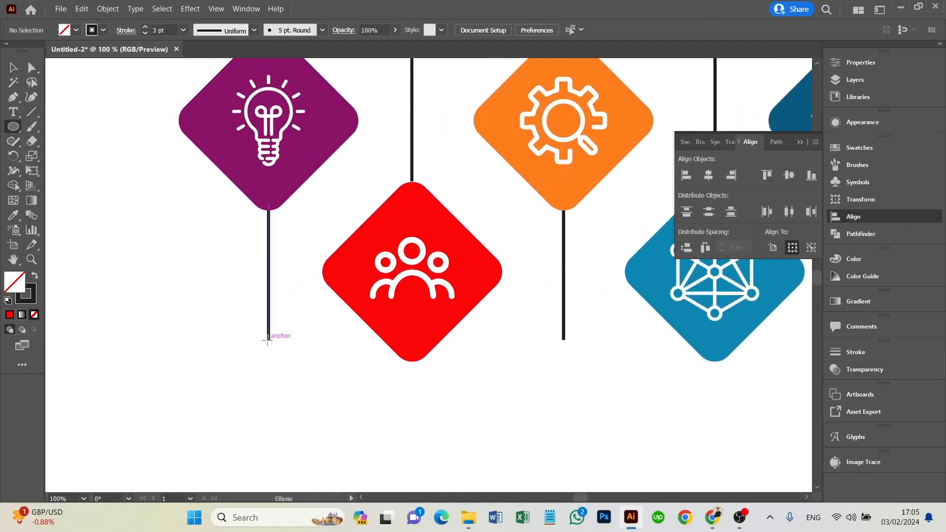
drag(268, 348, 279, 359)
key(v)
shift+click(269, 321)
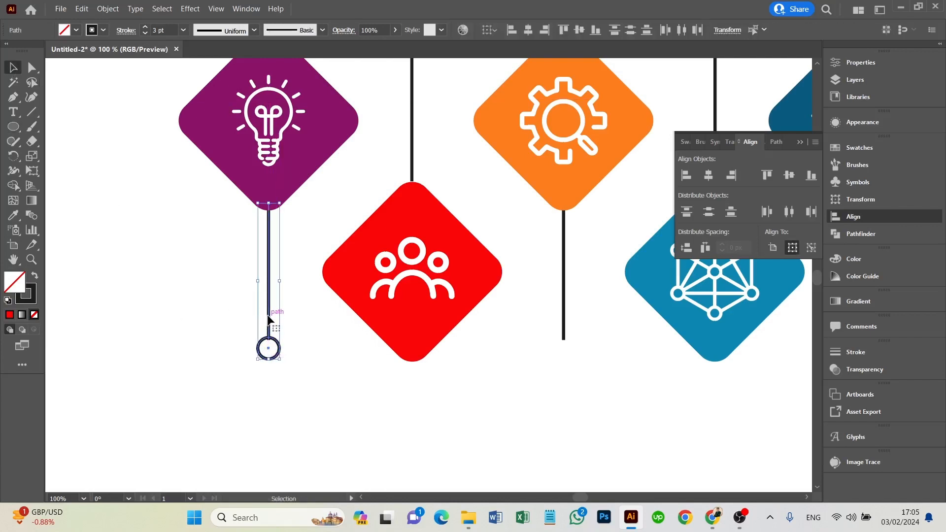
click(338, 390)
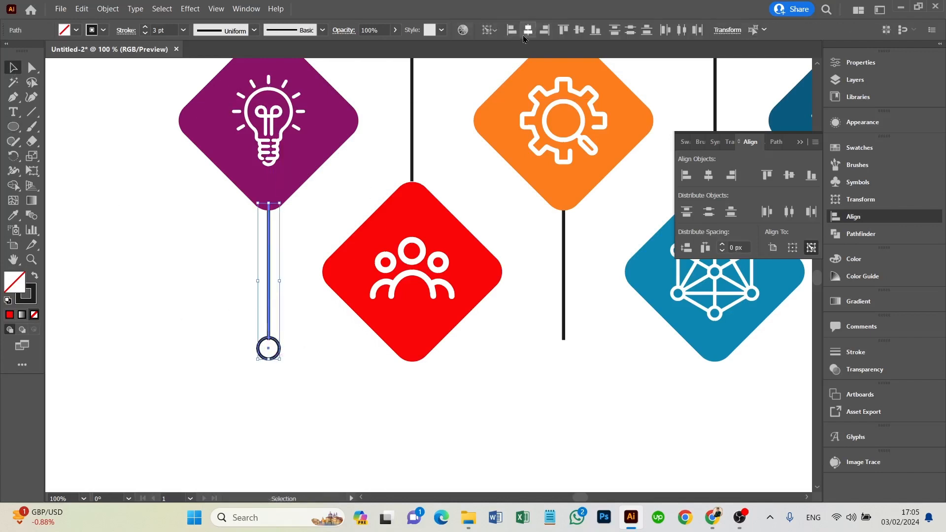
key(Down)
click(273, 366)
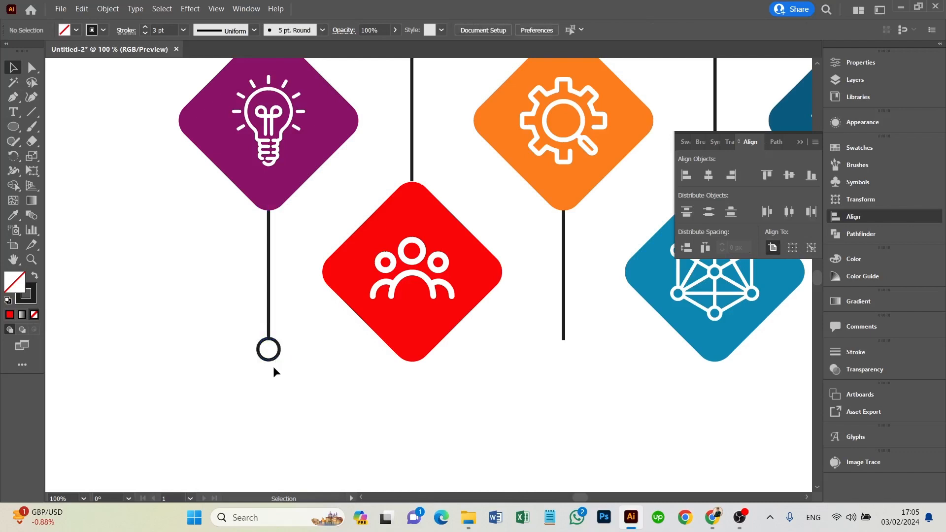
- Copy the small circle to the lower ends of the orange and dark-blue diamonds' lines
click(274, 359)
drag(274, 359, 570, 370)
key(space)
drag(586, 414, 299, 405)
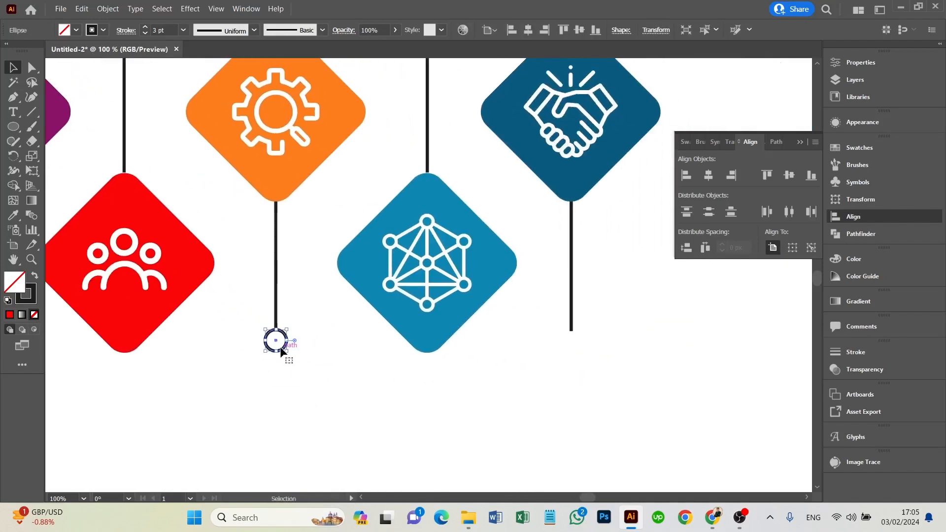
drag(281, 351, 577, 367)
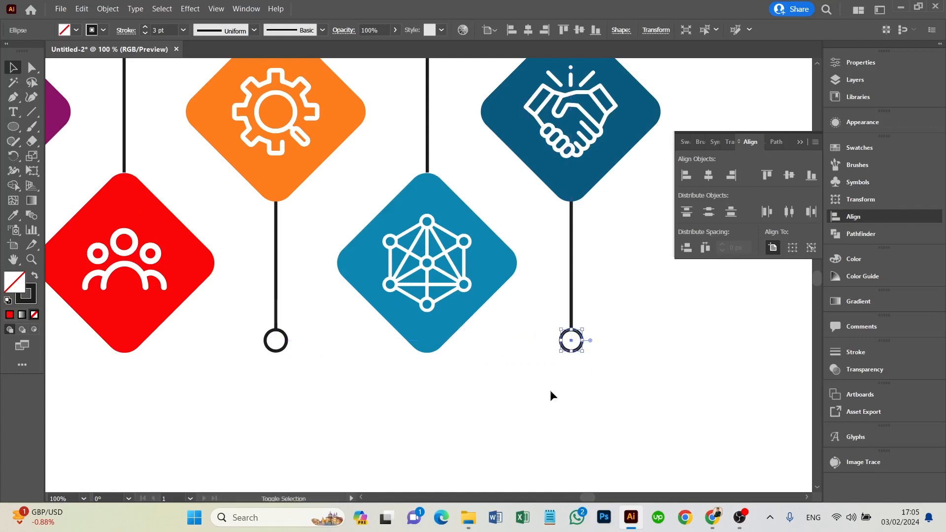
click(551, 395)
- Duplicate in place the circle at the end of the purple diamond's line
key(space)
drag(220, 407, 520, 413)
click(292, 346)
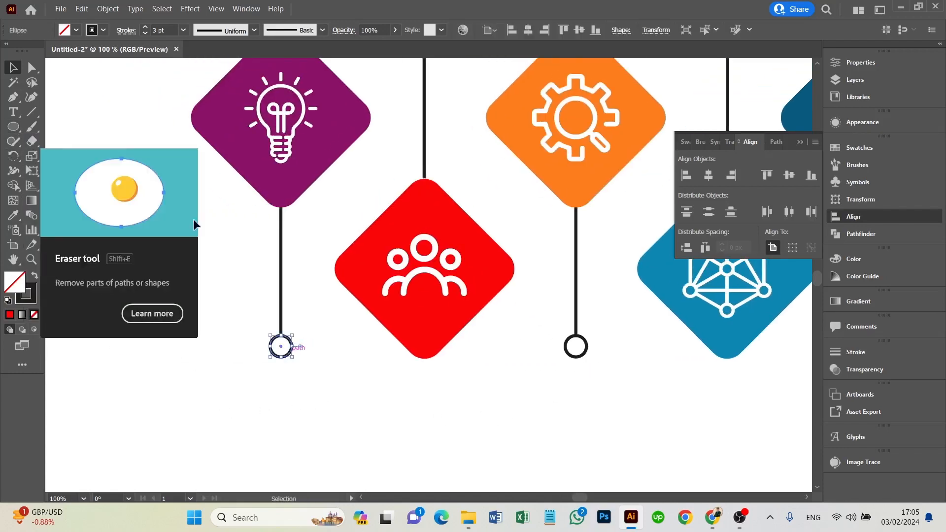
click(82, 9)
click(82, 9)
click(86, 10)
click(128, 105)
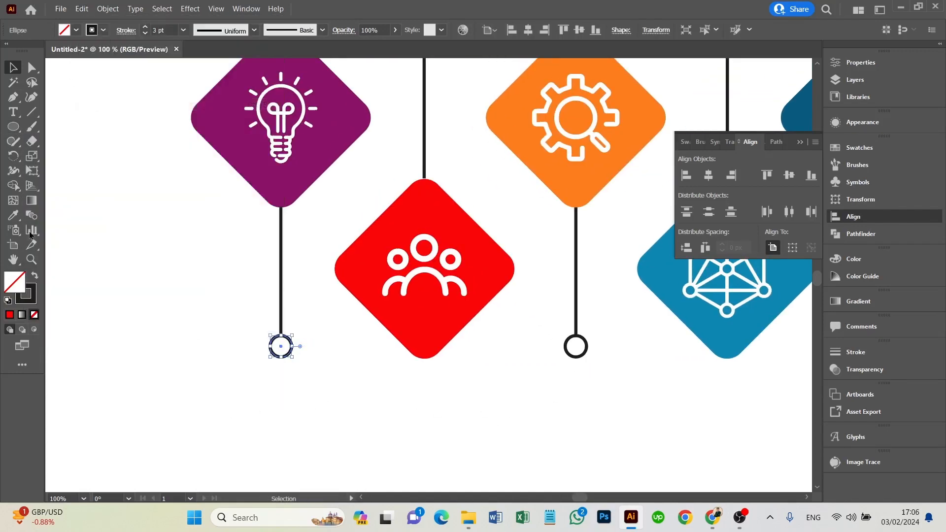
- Give the duplicated circle a black fill without a stroke and shrink it to fit inside the ring
click(33, 278)
drag(291, 348, 288, 348)
key(shift+x)
key(ctrl+z)
click(319, 398)
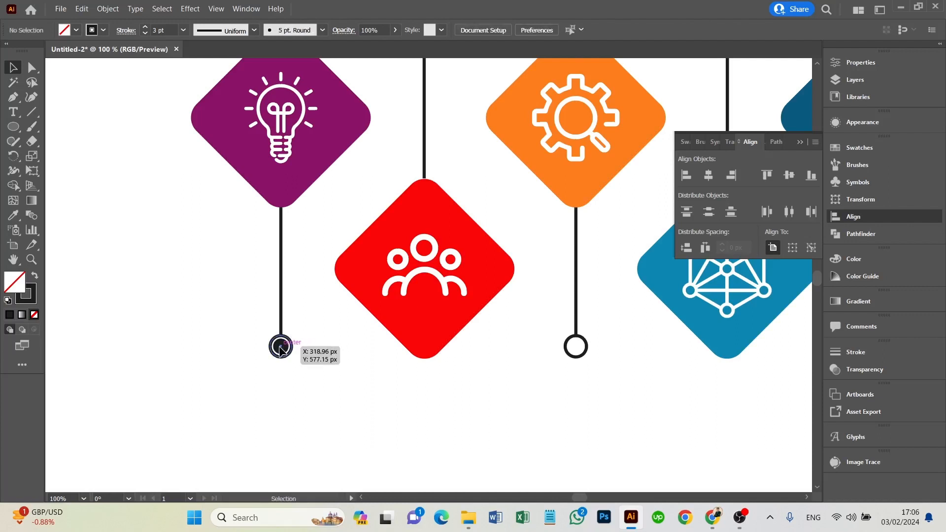
- Shrink the black dot slightly around its centre to widen the white gap inside the ring
click(291, 344)
key(ctrl+equal)
key(ctrl+equal)
key(ctrl+equal)
click(298, 393)
click(437, 287)
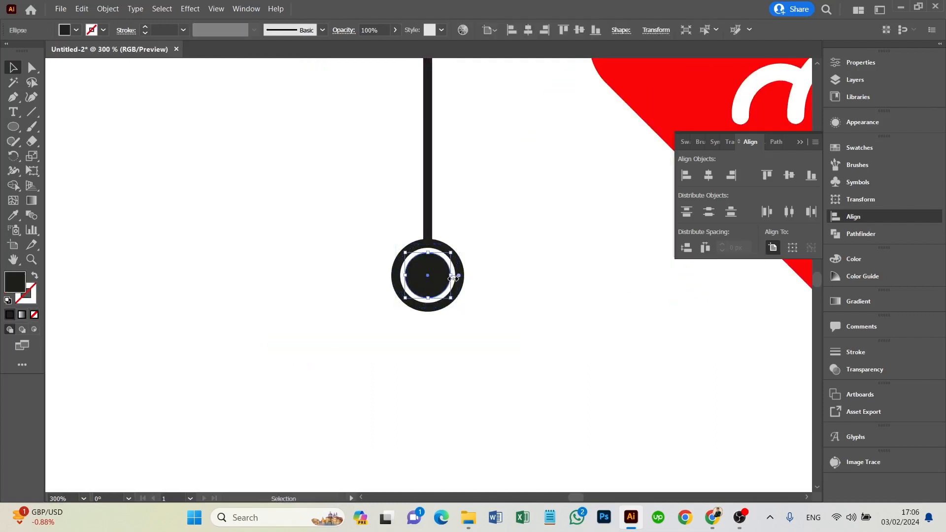
drag(450, 275, 447, 276)
click(466, 389)
- Scale the ring and its black dot down together, keeping the ring attached to the end of the purple diamond's line
key(ctrl+minus)
key(ctrl+minus)
key(ctrl+minus)
key(ctrl+minus)
key(ctrl+minus)
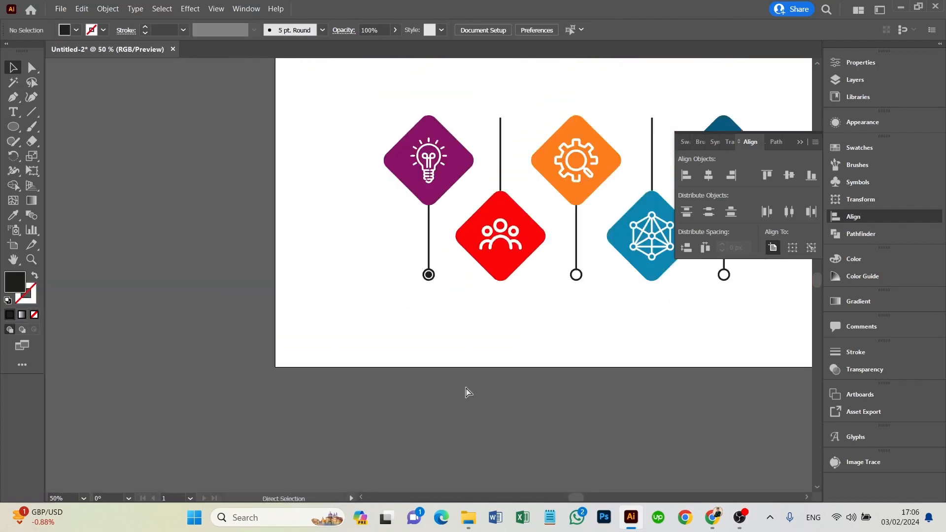
drag(539, 346, 295, 371)
click(184, 301)
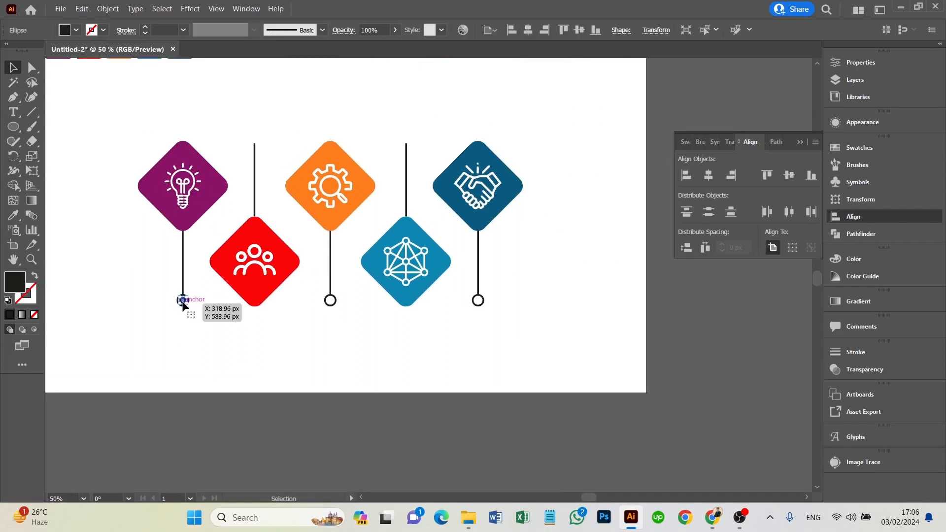
key(ctrl+equal)
key(ctrl+equal)
key(ctrl+equal)
key(ctrl+equal)
key(ctrl+equal)
key(ctrl+equal)
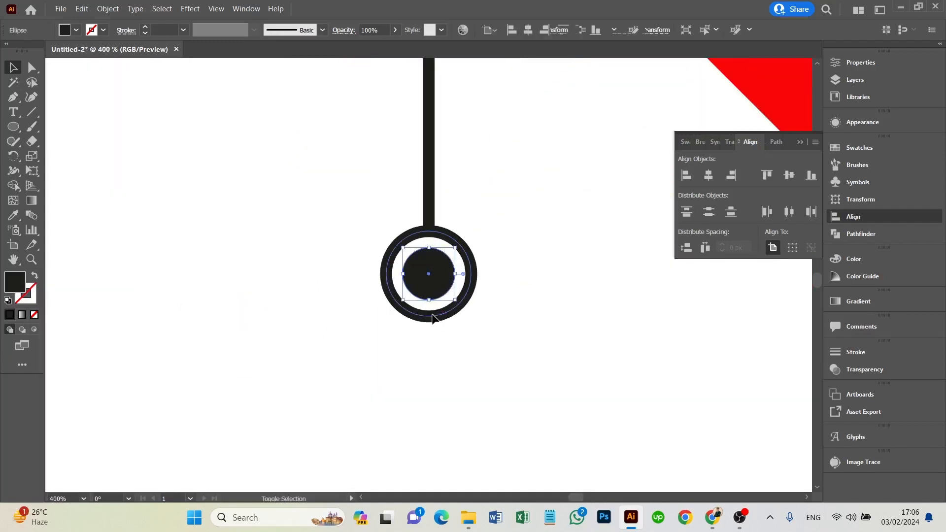
shift+click(432, 315)
drag(429, 317, 445, 260)
click(428, 334)
- Try a different stroke weight on the ring and return it to 3 pt
click(437, 271)
click(453, 283)
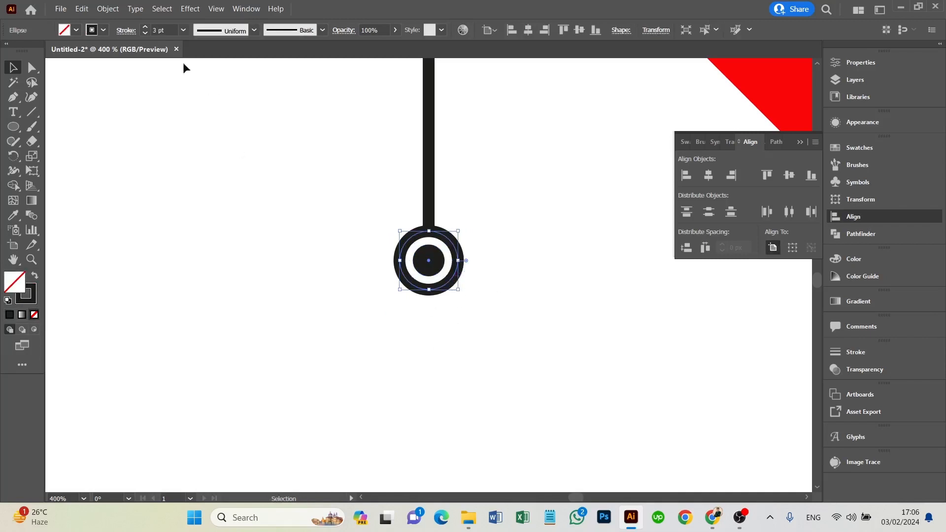
click(145, 33)
click(145, 27)
click(146, 27)
click(194, 212)
- Enlarge the black dot slightly around its centre to narrow the white gap inside the ring
click(435, 262)
click(478, 389)
click(427, 261)
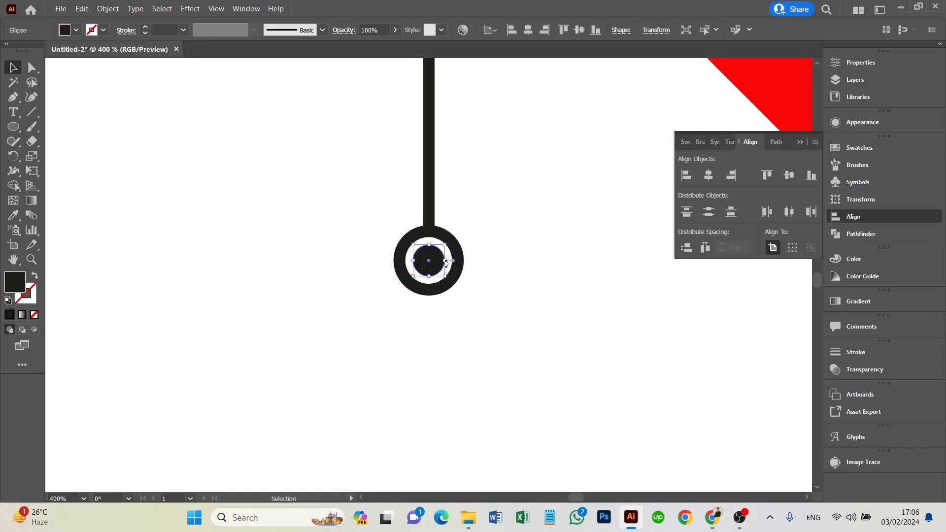
drag(444, 261, 449, 260)
click(475, 366)
key(ctrl+minus)
key(ctrl+minus)
key(ctrl+minus)
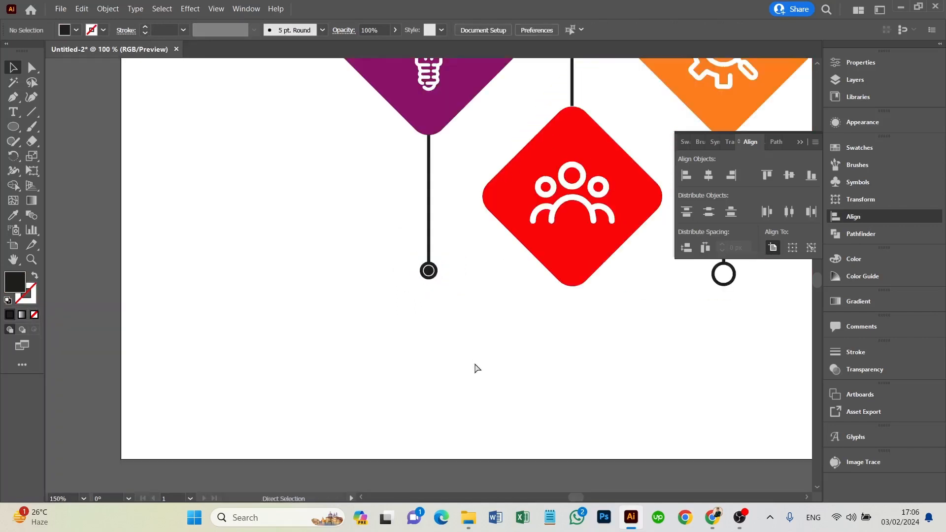
- Delete the old larger circles at the ends of the orange and dark blue diamonds' lines
drag(551, 383, 328, 436)
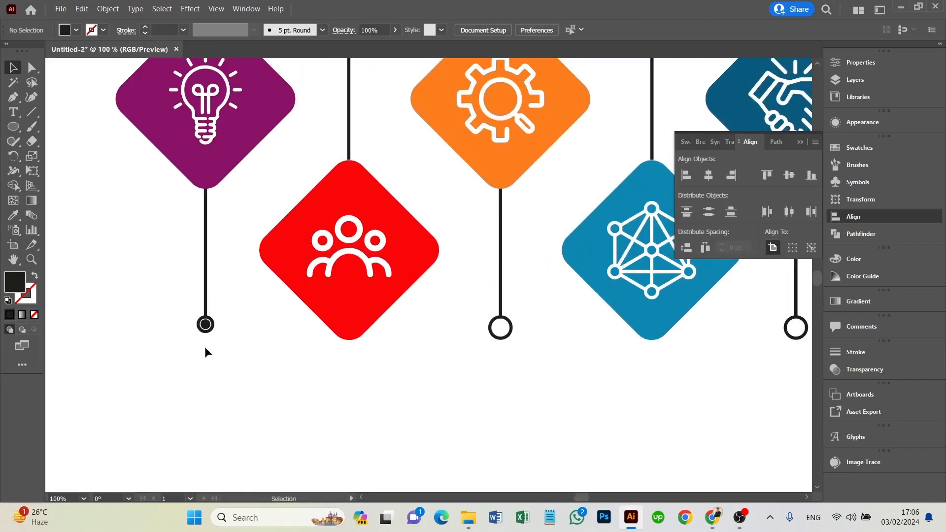
click(190, 323)
click(507, 334)
key(Delete)
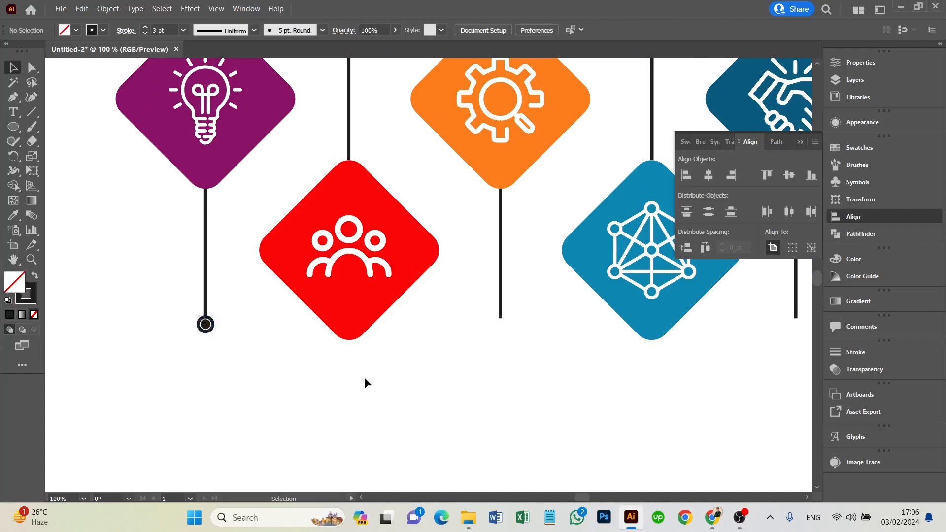
- Duplicate the purple line's ring and dot onto the ends of the orange and dark blue diamonds' lines
mouse_move(190, 326)
mouse_down()
mouse_move(217, 337)
mouse_move(203, 333)
mouse_up()
drag(205, 325, 398, 326)
drag(205, 325, 499, 341)
click(567, 385)
drag(608, 395, 279, 385)
drag(152, 316, 467, 335)
- Expand the fill and stroke of the dark blue diamond's line, ring and dot, and sample the diamond's dark blue onto them
drag(456, 297, 492, 333)
click(108, 9)
click(129, 148)
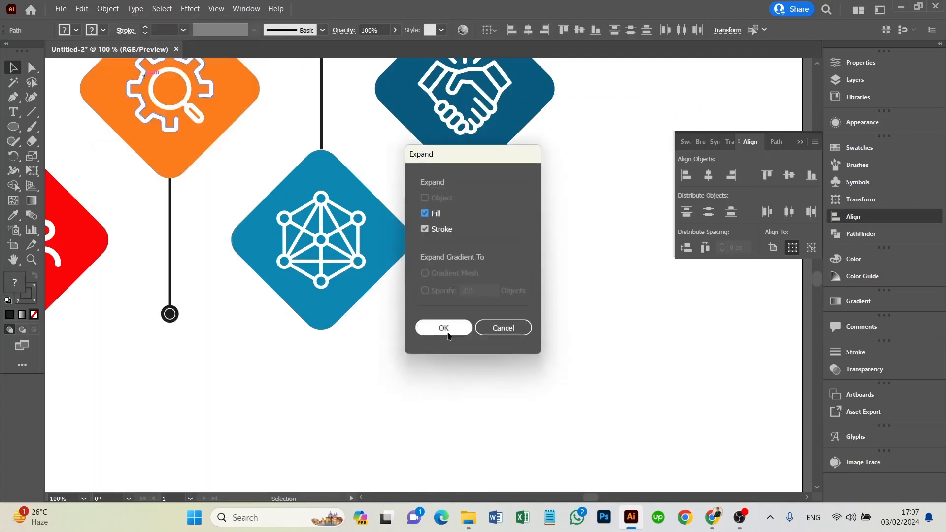
click(444, 327)
click(14, 216)
click(493, 150)
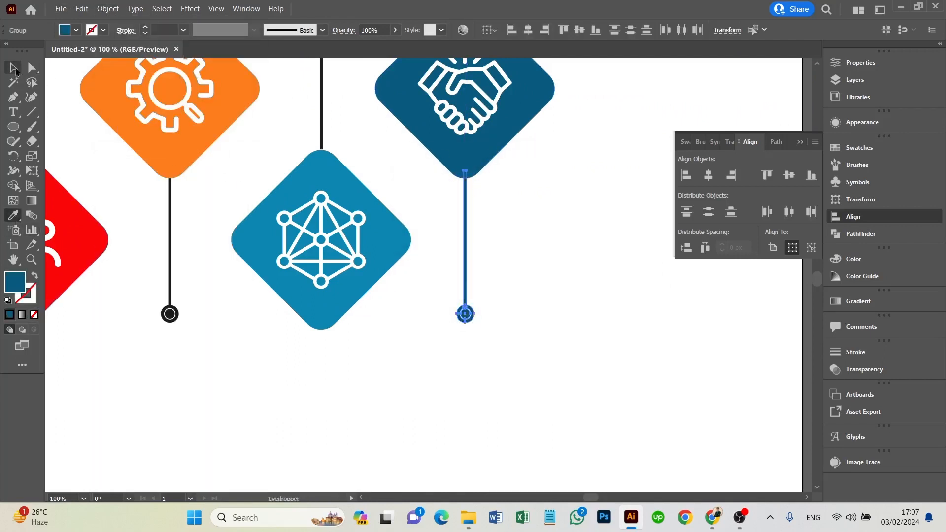
click(16, 71)
click(297, 356)
- Expand the orange diamond's line, ring and dot into filled shapes and colour them with the diamond's orange
scroll(297, 356, left, 5)
scroll(297, 356, up, 1)
click(364, 273)
click(108, 9)
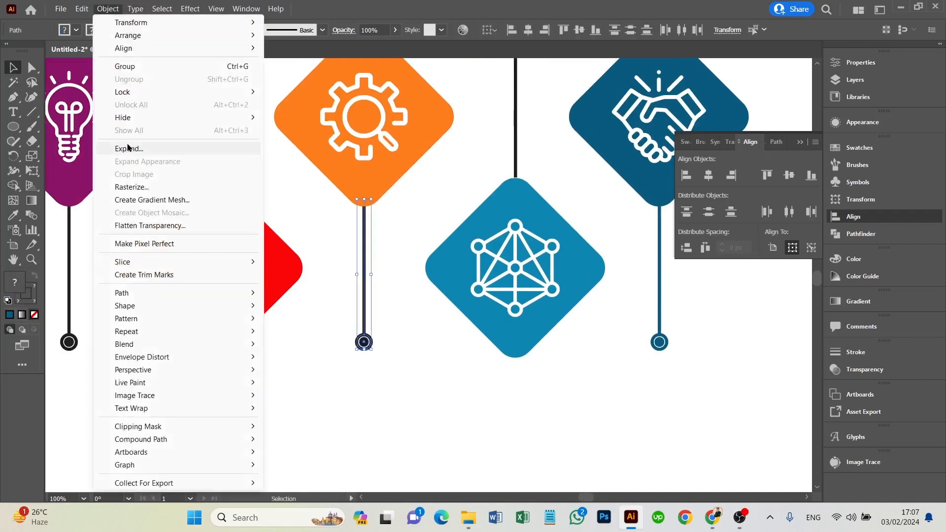
click(128, 148)
click(444, 327)
click(14, 216)
click(382, 178)
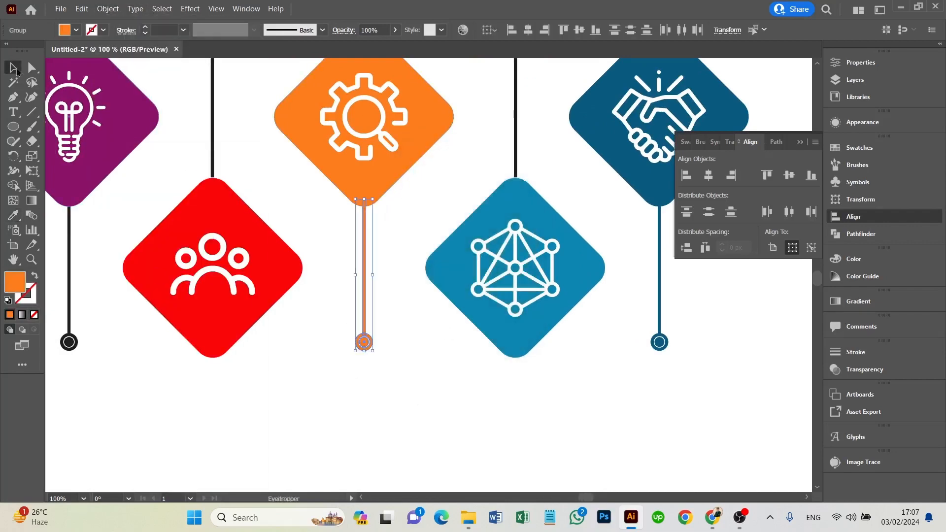
click(270, 445)
- Expand the purple diamond's line, ring and dot into filled shapes and colour them with the diamond's purple
scroll(327, 362, left, 5)
drag(269, 333, 327, 365)
click(108, 9)
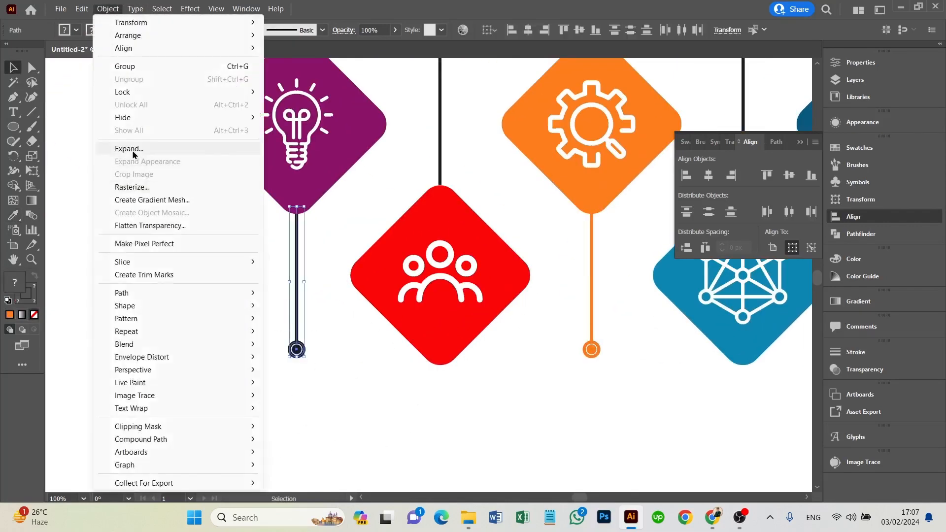
click(130, 149)
click(446, 327)
click(14, 216)
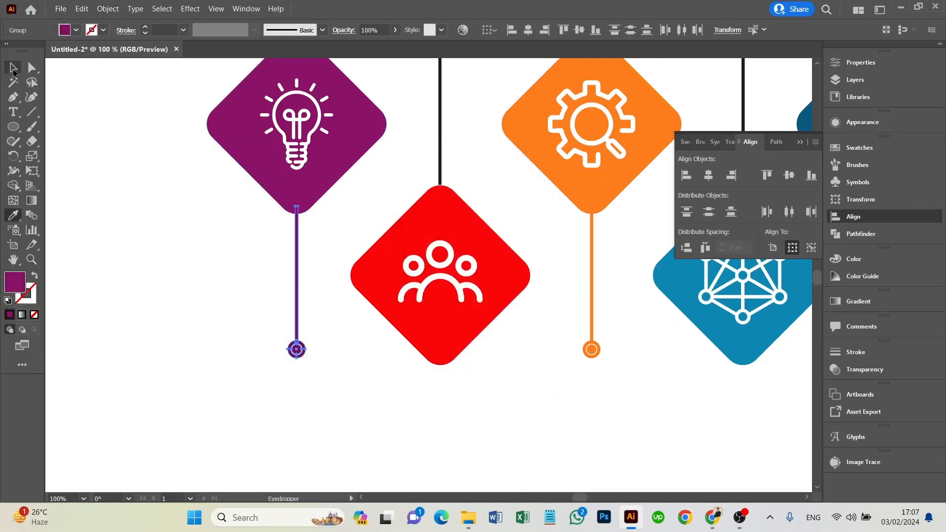
click(13, 67)
- Duplicate the purple ring and dot onto the upper end of the red diamond's line
click(297, 351)
drag(297, 351, 419, 80)
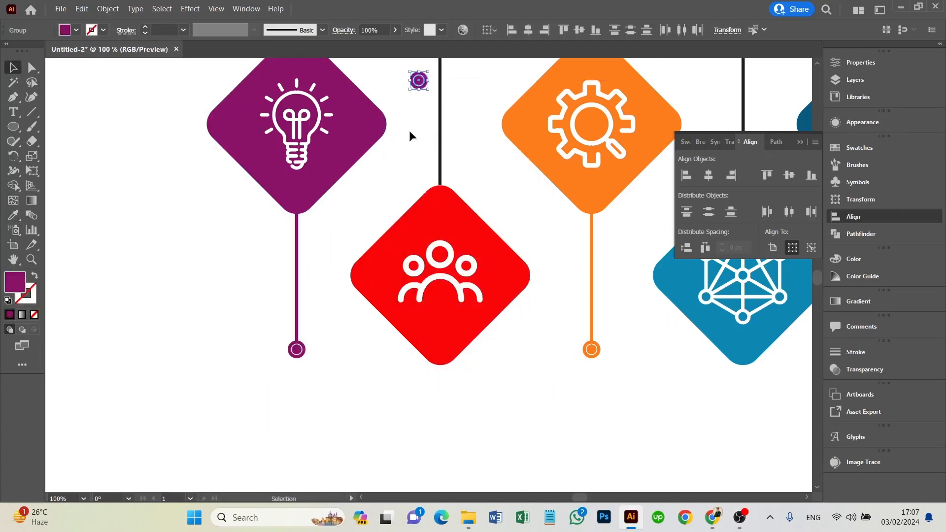
drag(410, 132, 344, 336)
drag(361, 281, 382, 231)
click(415, 276)
- Expand the red diamond's line into a filled shape and colour the line, ring and dot with the diamond's red
click(381, 228)
shift+click(381, 283)
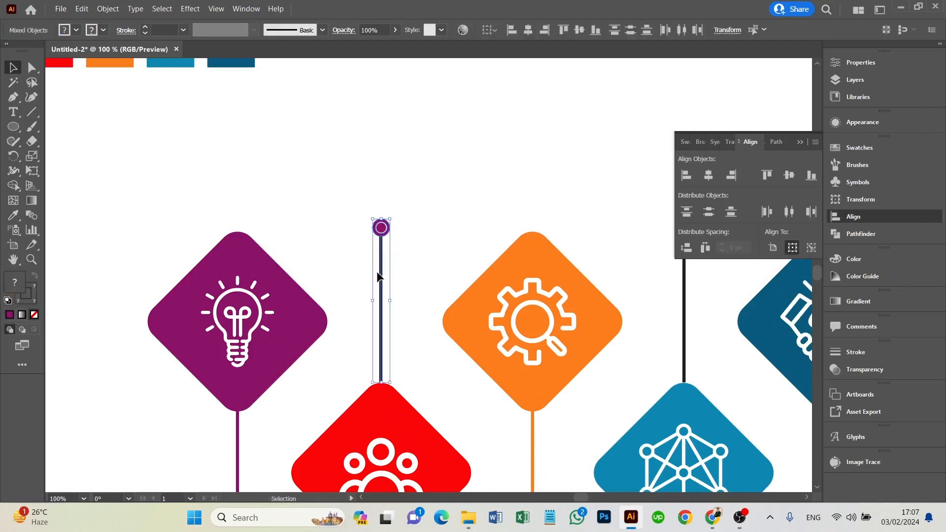
click(425, 195)
click(381, 281)
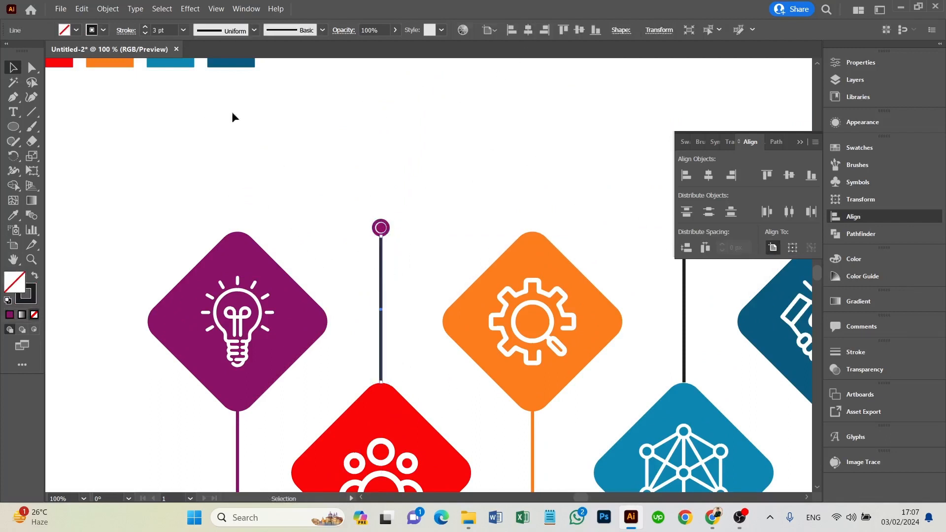
click(108, 9)
mouse_move(138, 296)
click(129, 148)
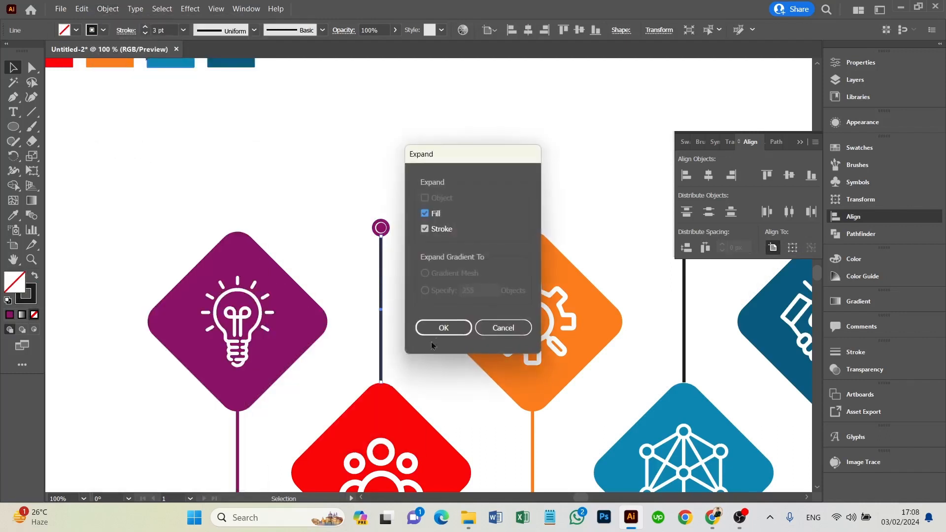
click(444, 328)
click(10, 219)
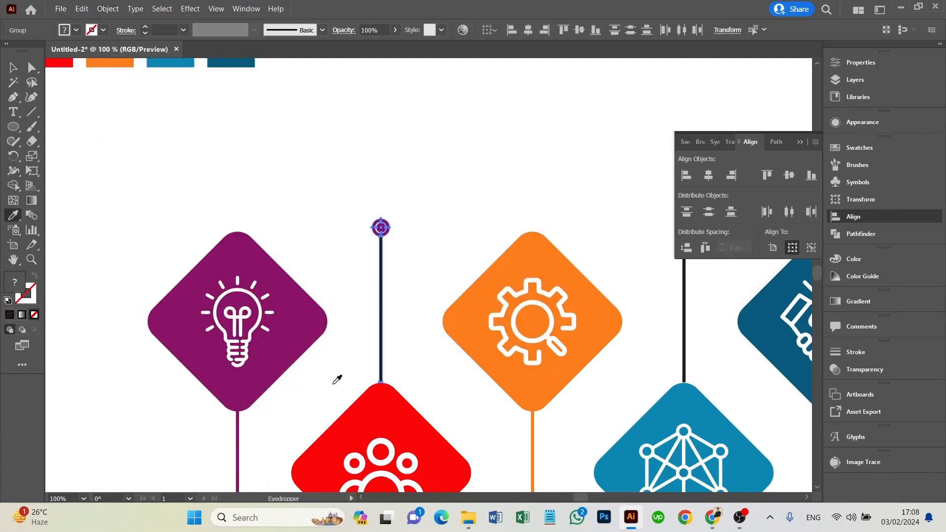
click(362, 408)
click(13, 68)
click(353, 157)
- Nudge the red ring and dot down slightly so they sit firmly on the upper end of the line
drag(446, 190, 367, 174)
click(303, 213)
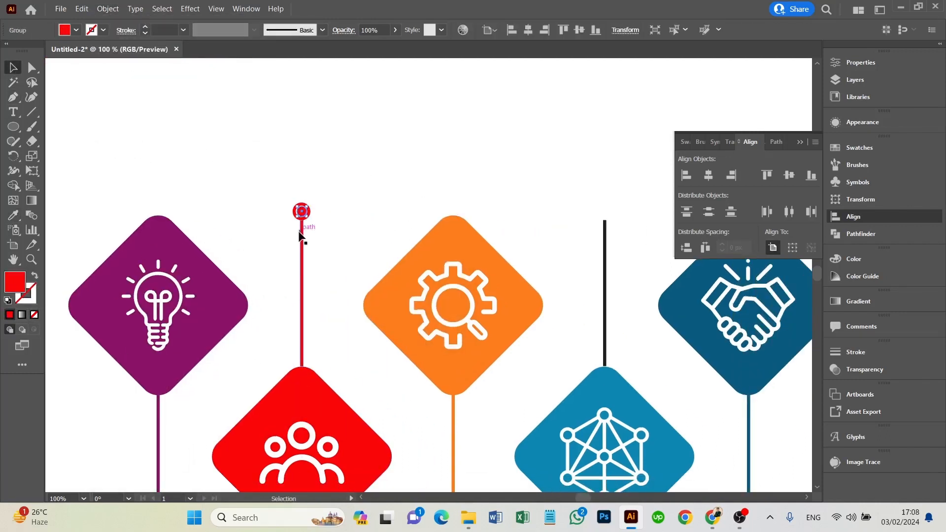
click(302, 231)
click(310, 227)
click(306, 215)
key(ctrl+plus)
key(ctrl+plus)
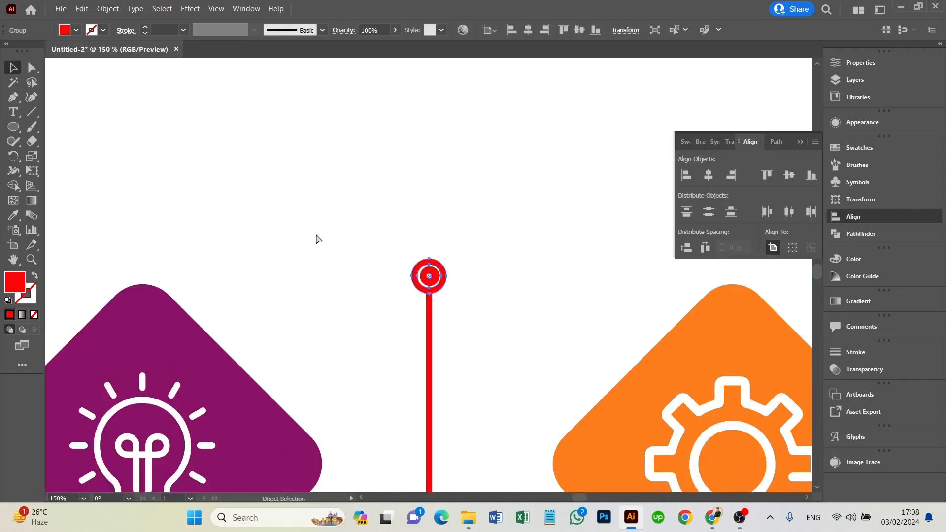
key(ctrl+plus)
key(ctrl+plus)
key(ctrl+plus)
key(ctrl+plus)
click(454, 321)
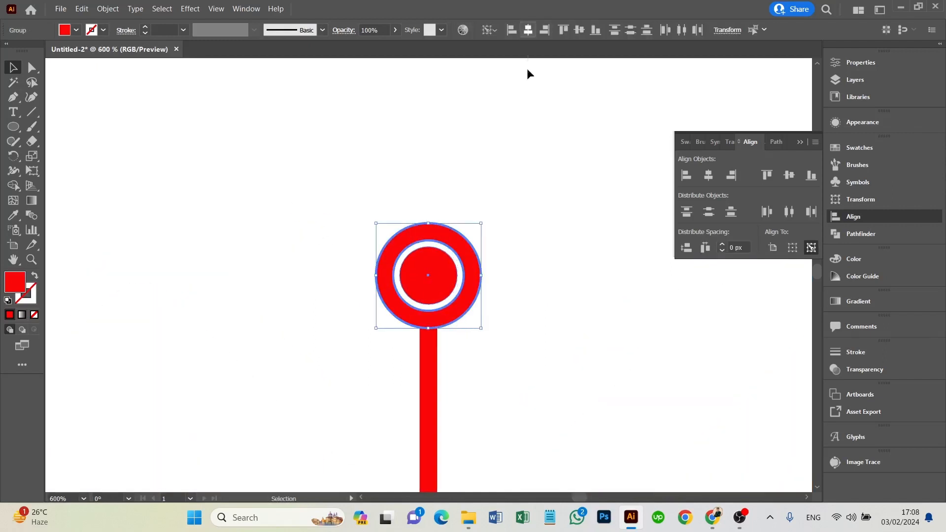
click(557, 290)
drag(355, 207, 442, 264)
key(Down)
key(Down)
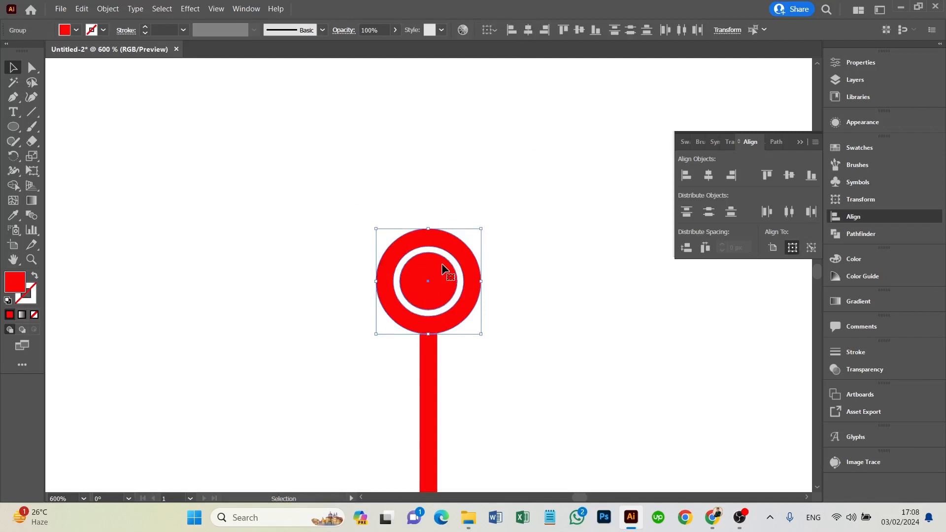
click(595, 308)
- Duplicate the red ring and dot onto the upper end of the light blue diamond's line
drag(597, 308, 309, 242)
key(ctrl+minus)
key(ctrl+minus)
key(ctrl+minus)
key(ctrl+minus)
key(ctrl+minus)
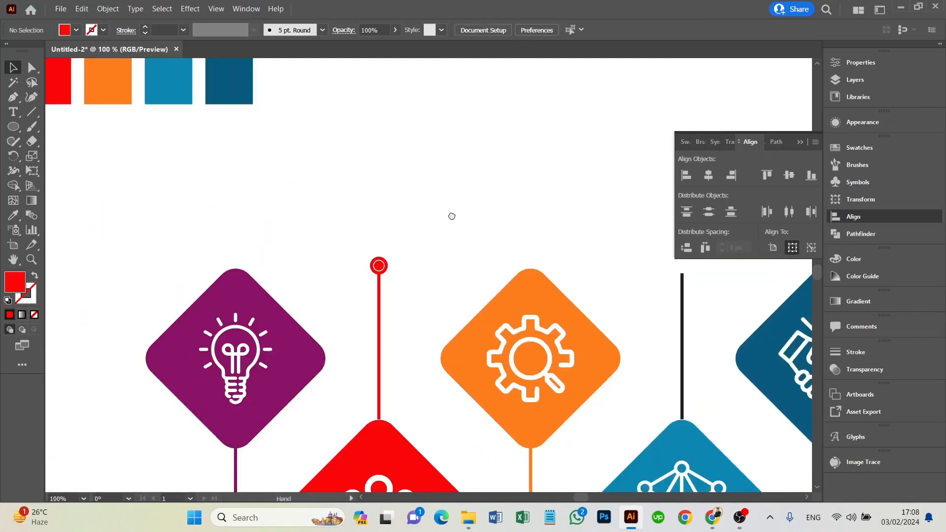
drag(452, 216, 318, 182)
click(252, 232)
drag(250, 233, 550, 238)
- Expand the light blue diamond's line into a filled shape and colour the line, ring and dot with the diamond's light blue
click(550, 279)
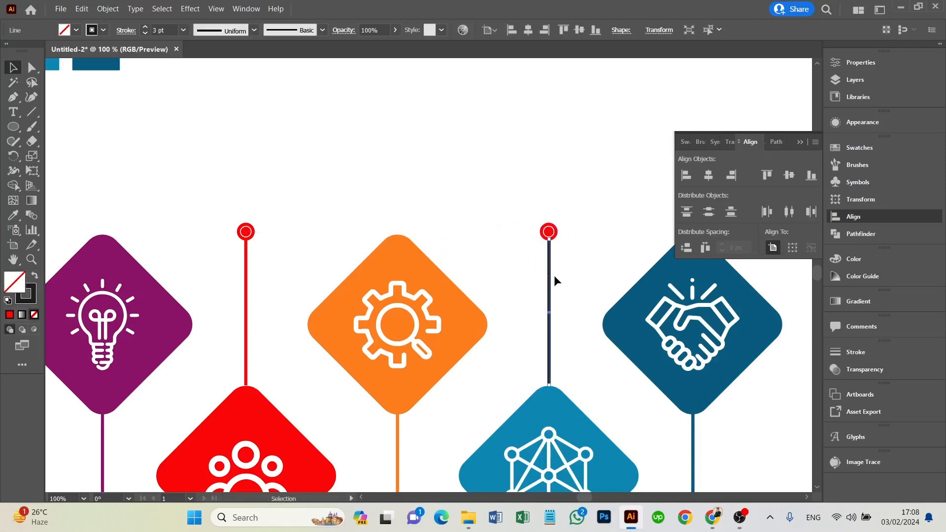
click(107, 8)
click(129, 148)
click(428, 327)
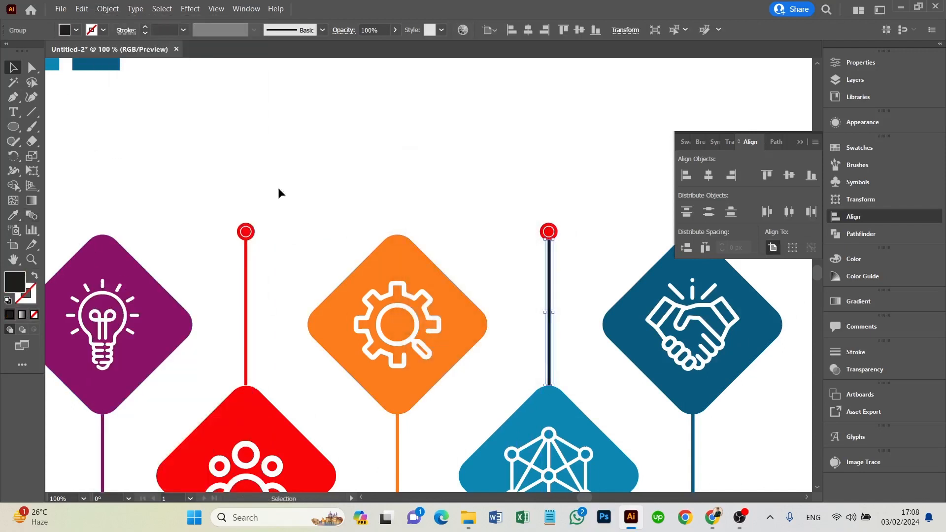
click(279, 191)
drag(526, 213, 564, 262)
click(11, 218)
click(553, 392)
click(13, 68)
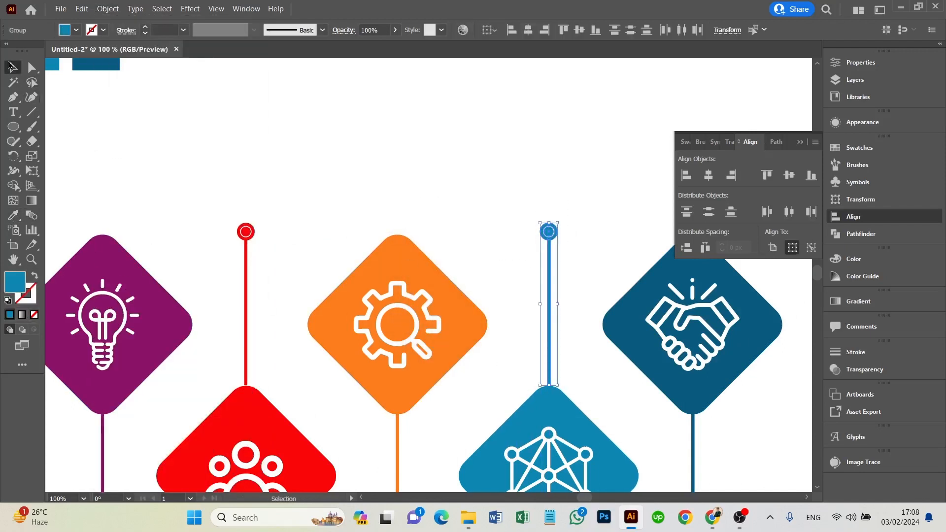
click(170, 182)
- Shorten the red and light blue diamonds' lines from their upper ends and move their rings and dots down to meet them
click(247, 268)
shift+click(548, 279)
drag(398, 240, 398, 258)
drag(200, 203, 222, 215)
drag(566, 237, 543, 252)
click(457, 194)
key(ctrl+minus)
key(ctrl+minus)
key(ctrl+minus)
key(ctrl+equal)
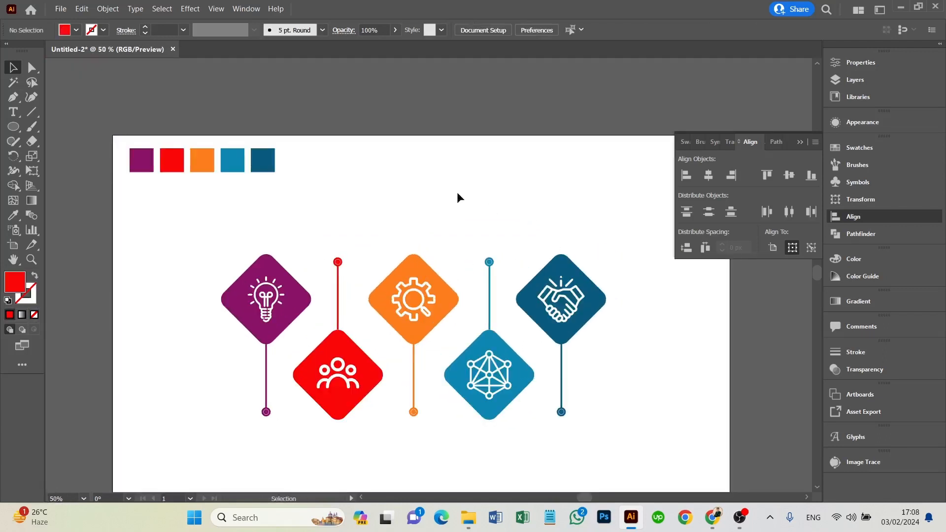
- Try to combine the purple diamond with its line, ring and dot and place the result behind the light bulb icon
click(263, 340)
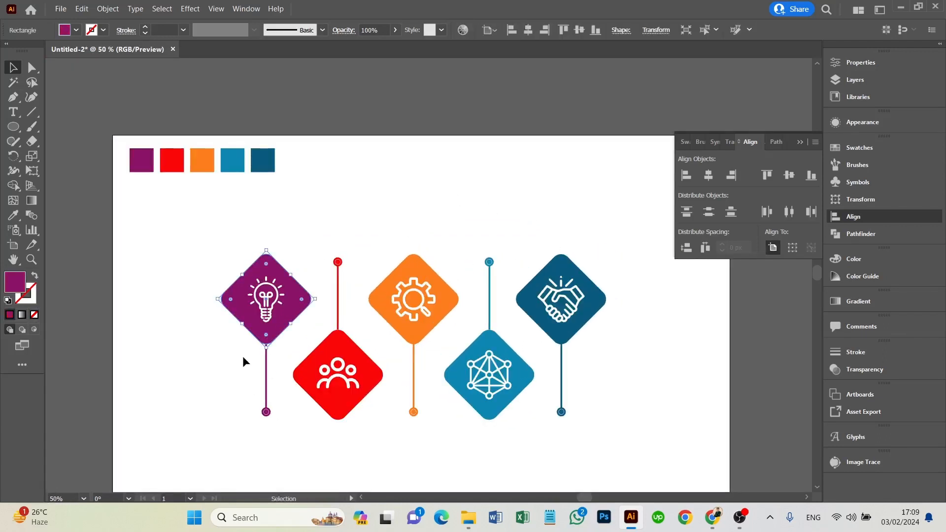
shift+click(266, 379)
drag(248, 335, 271, 423)
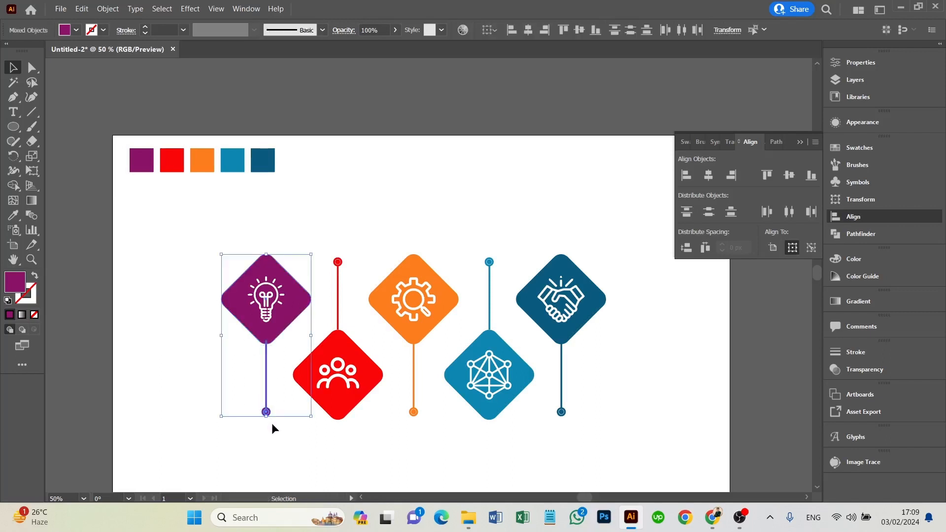
click(861, 234)
key(ctrl+g)
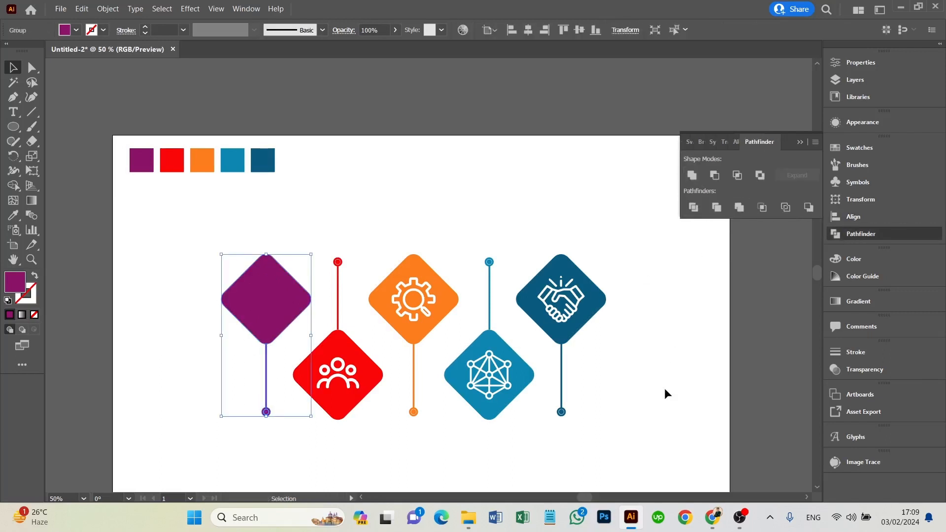
right_click(263, 323)
click(296, 440)
click(261, 323)
key(ctrl+shift+[)
click(182, 333)
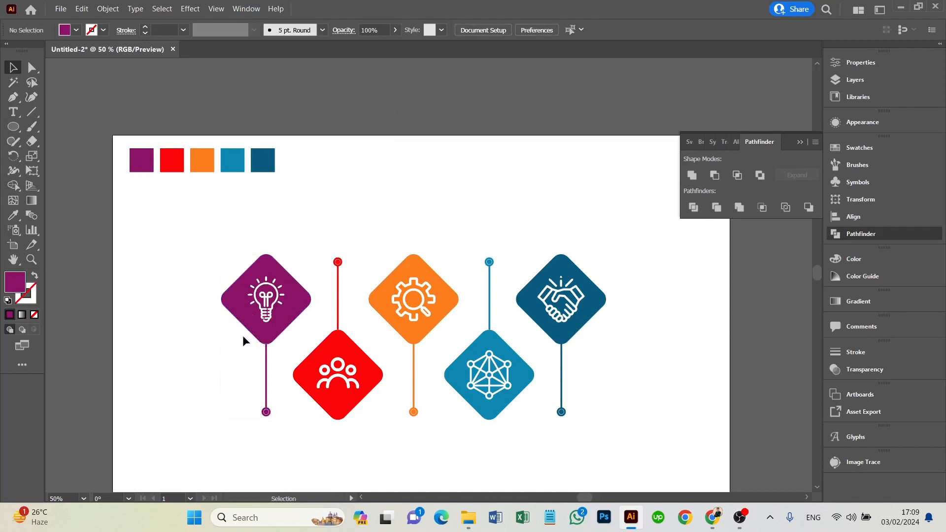
- Unite the purple diamond with its line, ring and dot into one shape, and unite the red set likewise
drag(274, 423, 274, 423)
click(692, 176)
click(682, 340)
drag(325, 341, 347, 251)
click(692, 176)
- Unite the orange, light blue and dark blue diamonds each with their own line, ring and dot
click(395, 347)
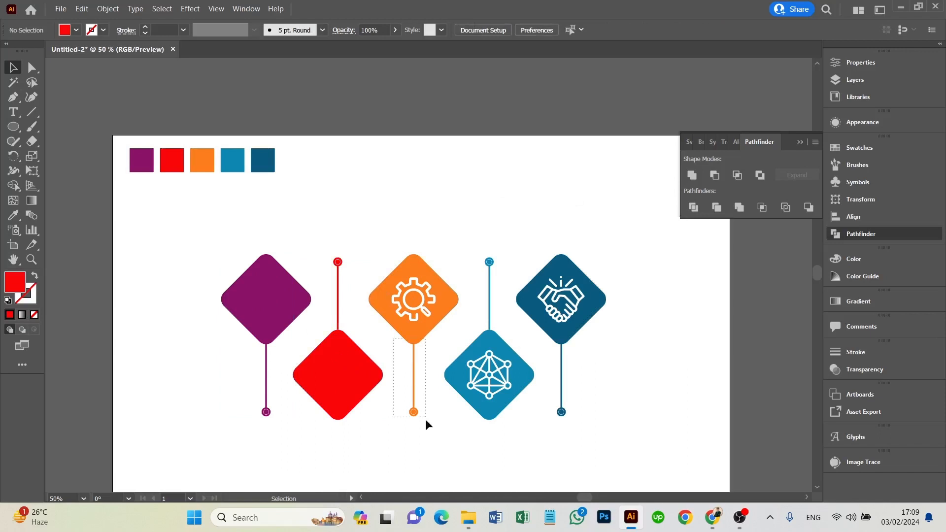
drag(426, 420, 426, 421)
click(692, 176)
click(675, 328)
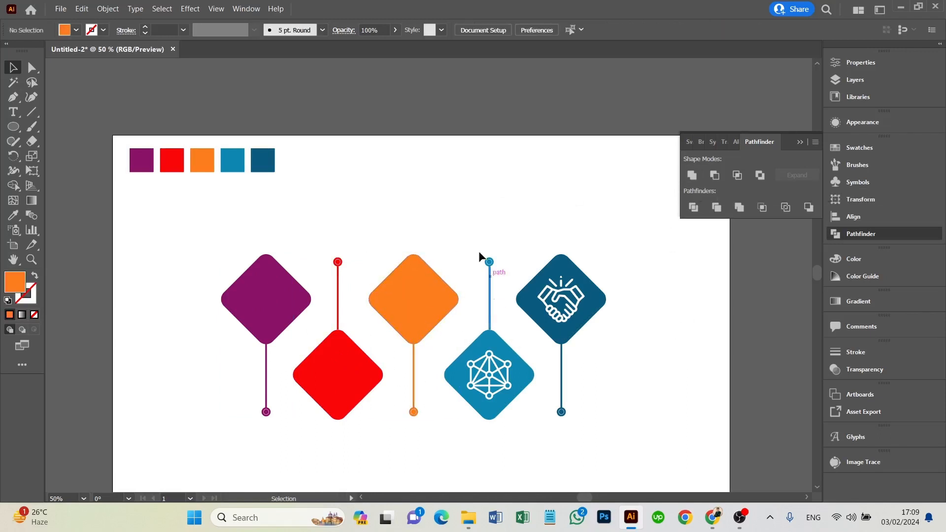
drag(504, 344, 503, 344)
click(692, 175)
click(545, 340)
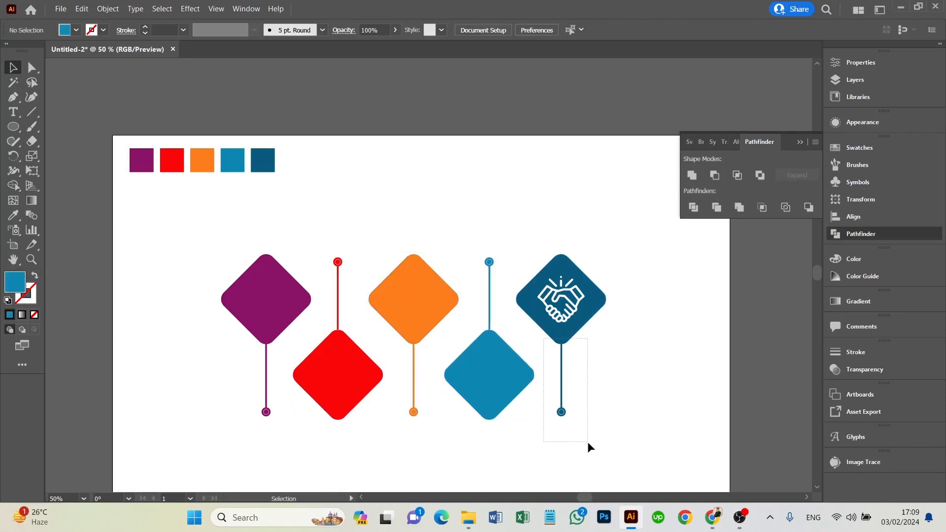
drag(587, 441, 587, 442)
click(692, 176)
click(597, 396)
- Send all five united diamond shapes to the back, behind their white icons
click(529, 308)
shift+click(470, 383)
shift+click(412, 321)
shift+click(340, 363)
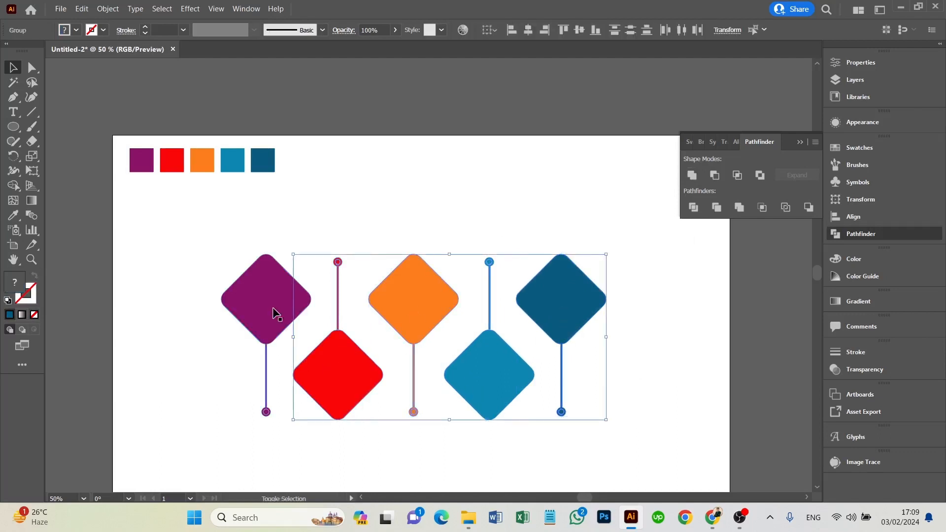
shift+click(274, 313)
right_click(274, 314)
mouse_move(306, 380)
click(386, 481)
click(633, 442)
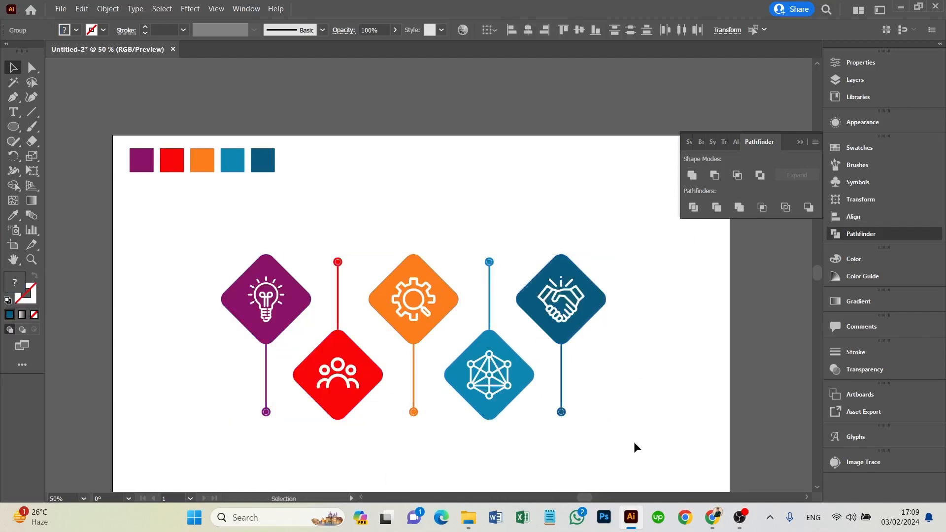
- Group the five united diamond shapes together, leaving the icons out of the group
click(560, 386)
shift+click(489, 410)
shift+click(414, 394)
shift+click(340, 405)
shift+click(265, 407)
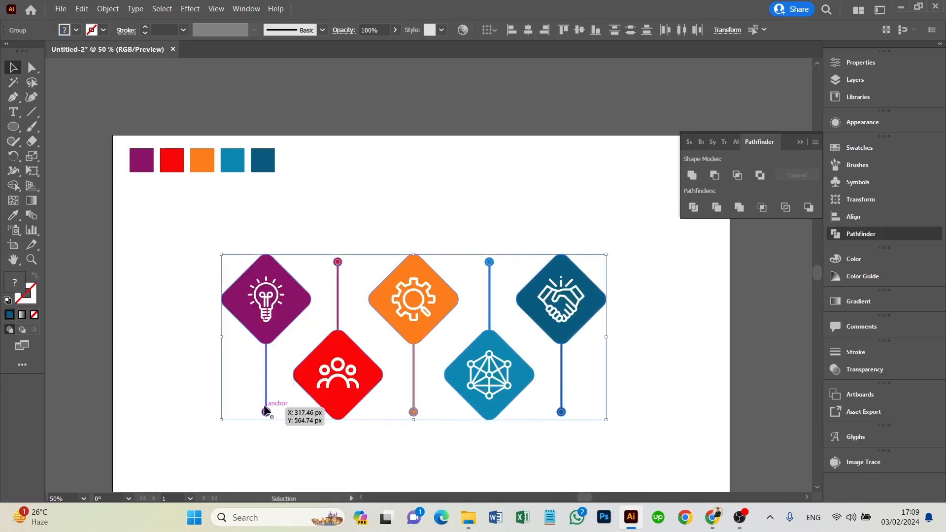
right_click(265, 410)
click(315, 305)
- Apply a Multiply drop shadow to the grouped diamonds with 75% opacity, 7 px X and Y offsets and 7 px blur
click(190, 9)
mouse_move(220, 170)
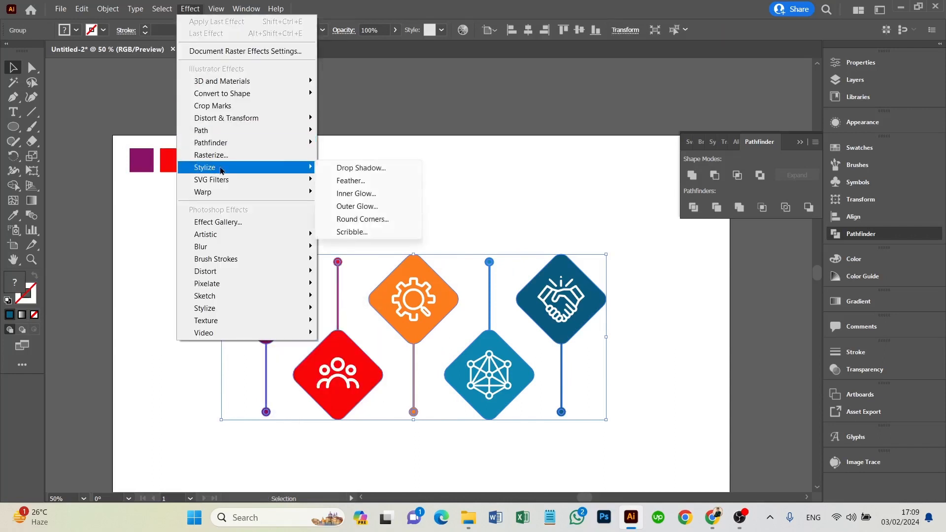
click(353, 168)
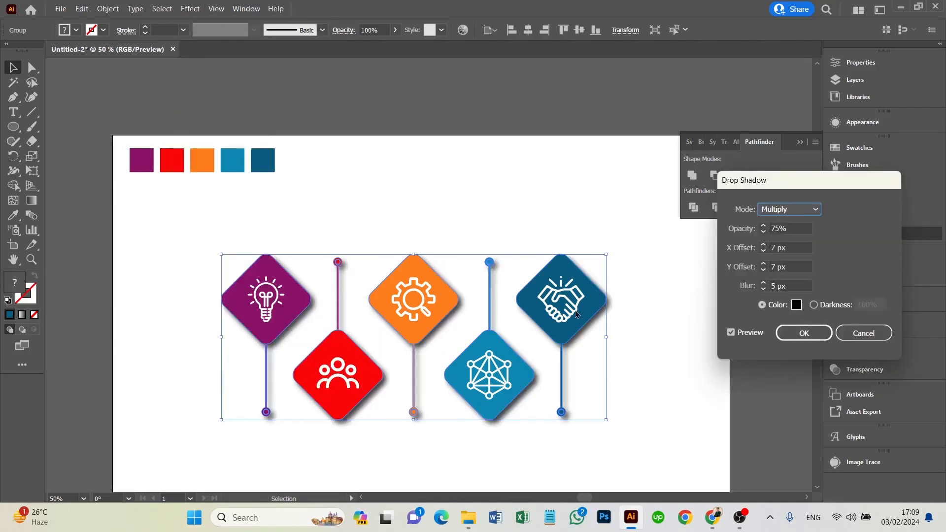
click(763, 284)
click(763, 284)
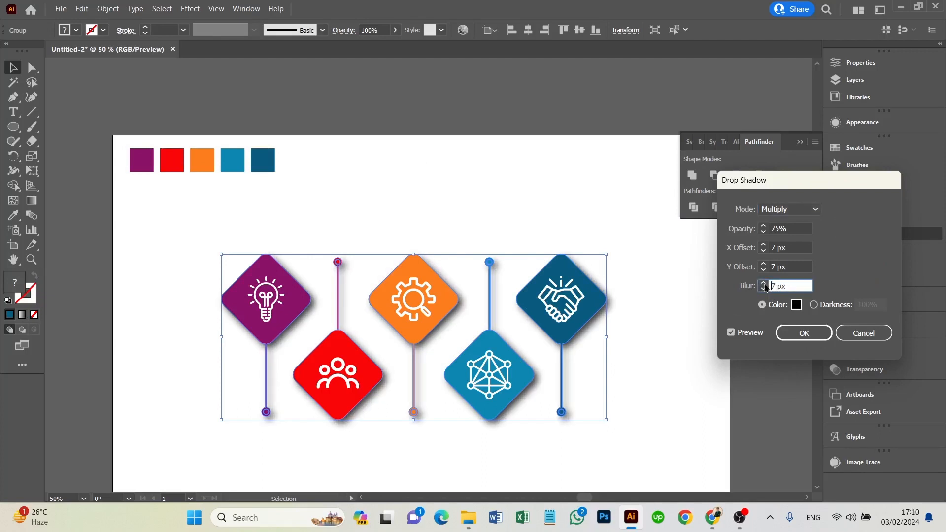
click(809, 337)
click(656, 471)
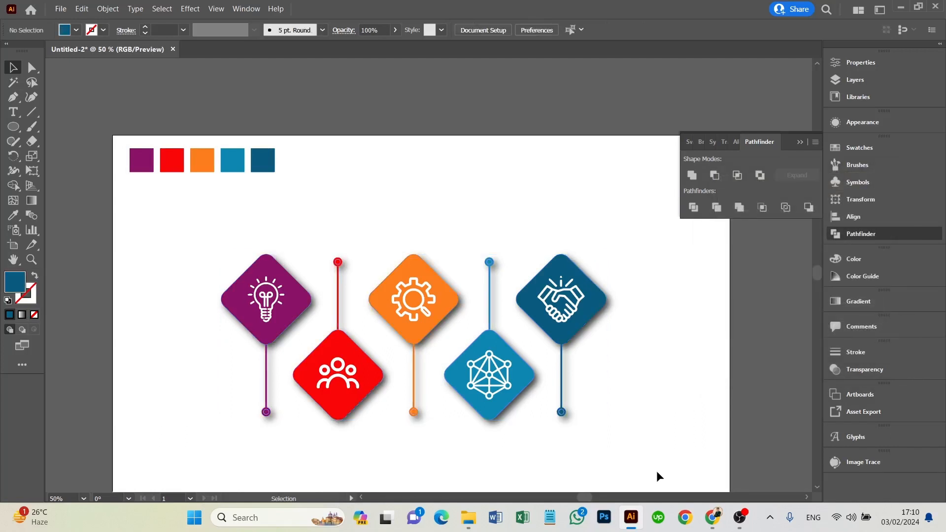
- Add the text "Head Line" above the red diamond's dot and enlarge it to about 33 pt
scroll(654, 458, down, 2)
key(t)
click(307, 180)
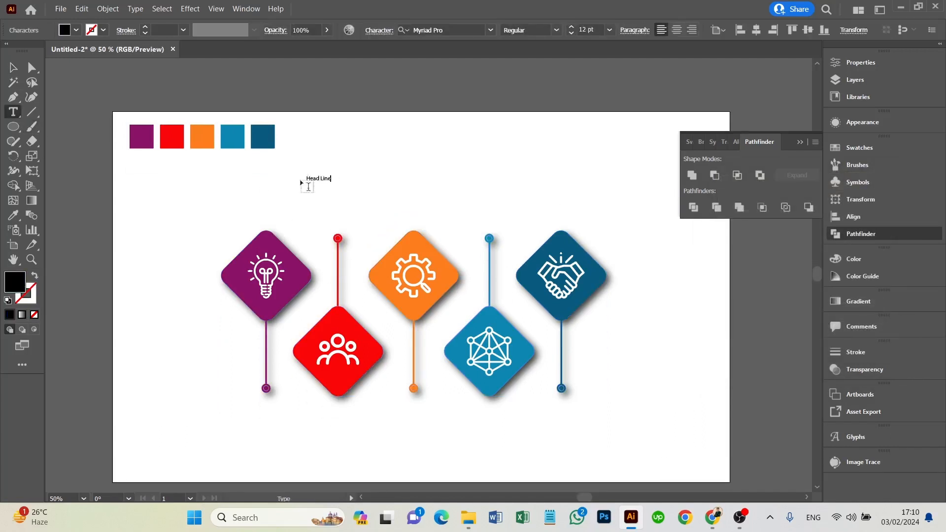
text(Head Line)
key(Escape)
mouse_move(331, 183)
mouse_down()
mouse_move(384, 198)
mouse_move(349, 185)
mouse_up()
click(131, 203)
- Draw a box of Lorem ipsum placeholder text beneath the Head Line, as wide as the red diamond, and justify its paragraph
key(t)
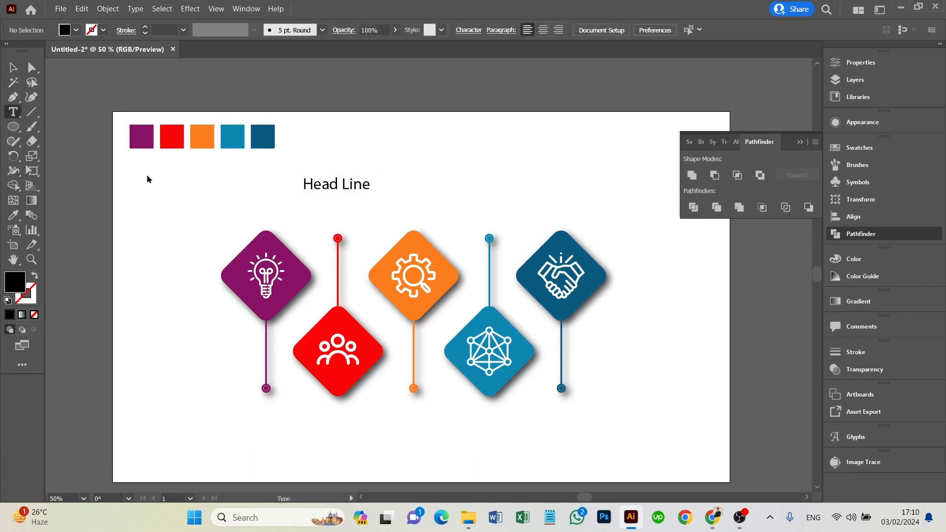
drag(290, 199, 387, 230)
key(Escape)
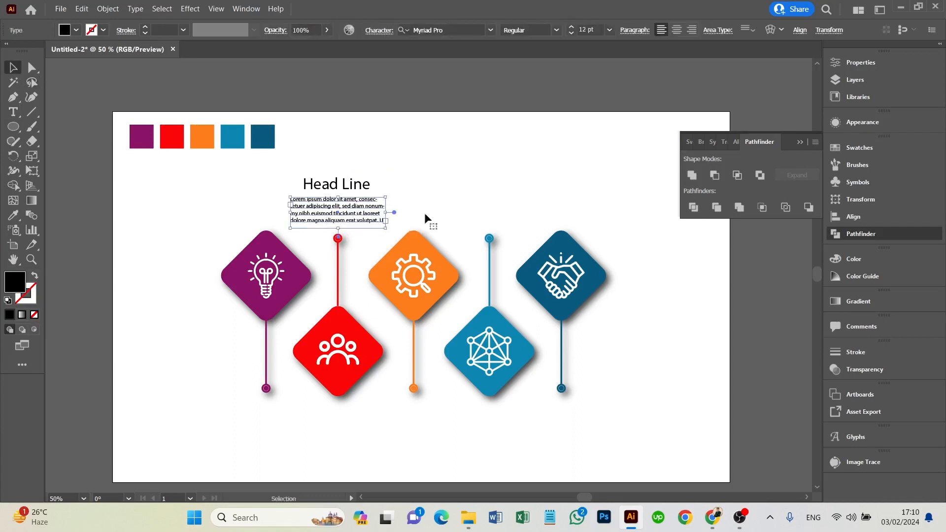
click(642, 30)
click(638, 55)
click(626, 208)
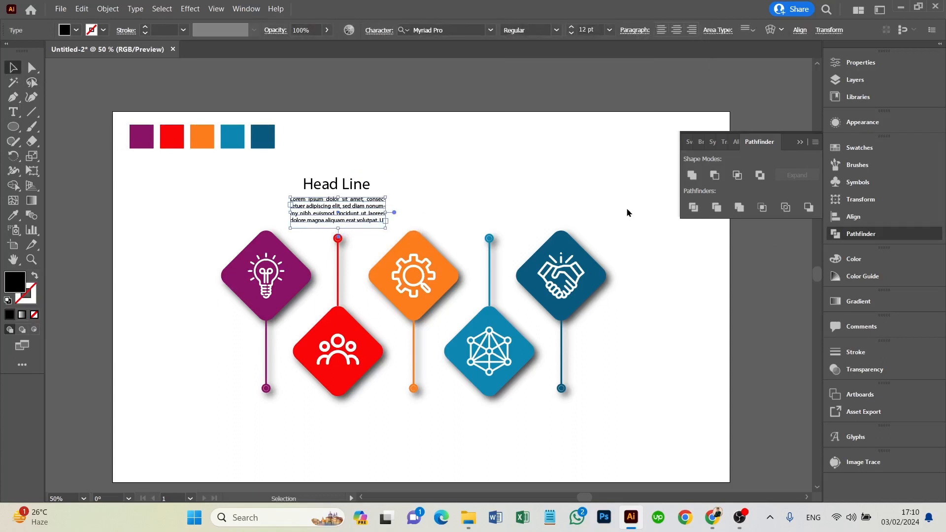
click(642, 273)
- Move the placeholder paragraph down just above the red dot and bring the Head Line down close to it
scroll(374, 229, up, 3)
scroll(358, 226, down, 2)
drag(351, 225, 354, 235)
click(345, 196)
click(339, 327)
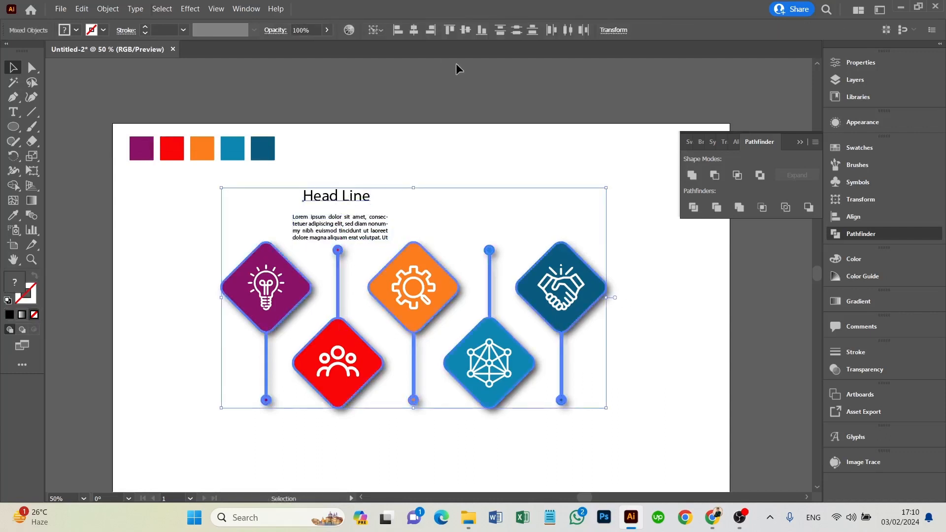
right_click(339, 327)
click(370, 228)
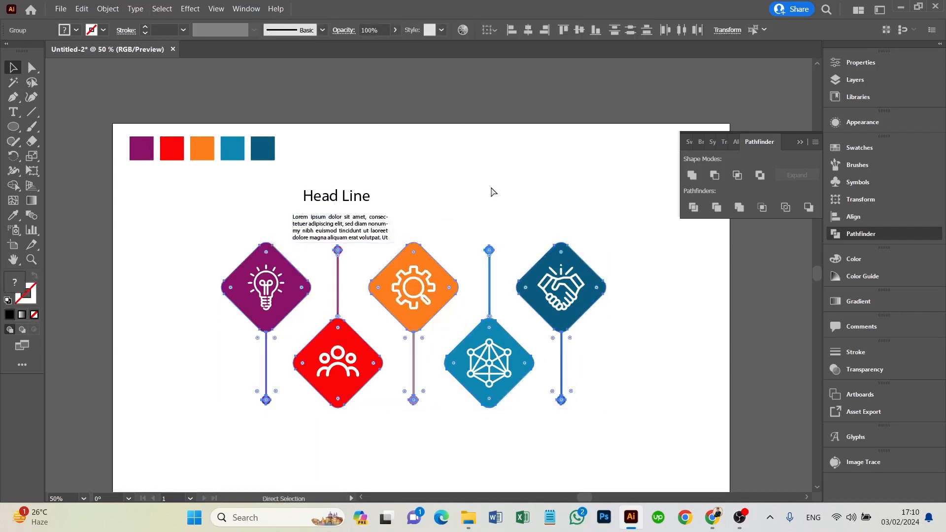
click(363, 183)
drag(356, 205, 359, 212)
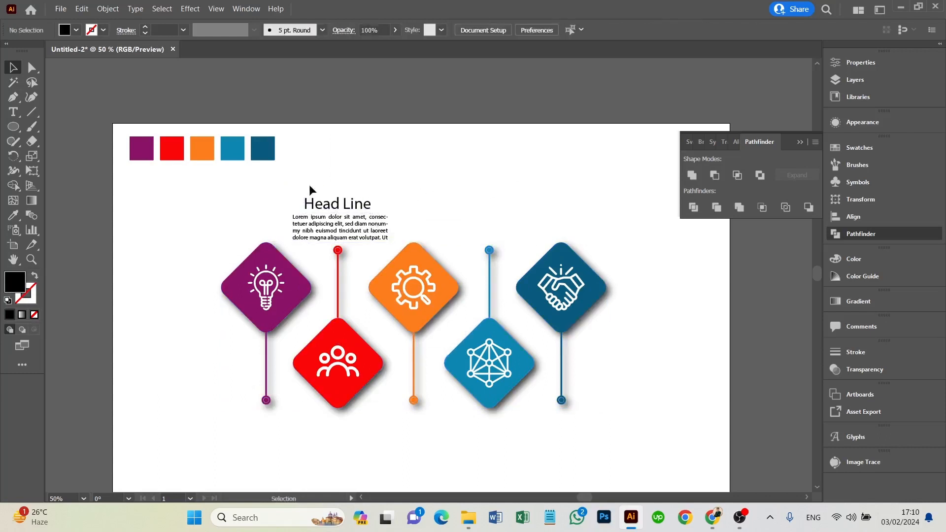
- Centre the Head Line and its paragraph horizontally on each other
drag(309, 187, 351, 224)
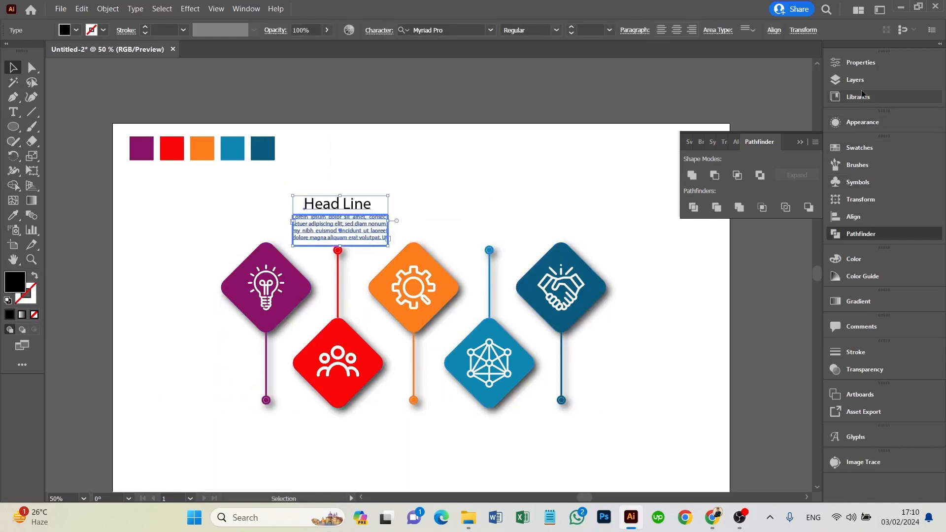
click(853, 216)
click(691, 309)
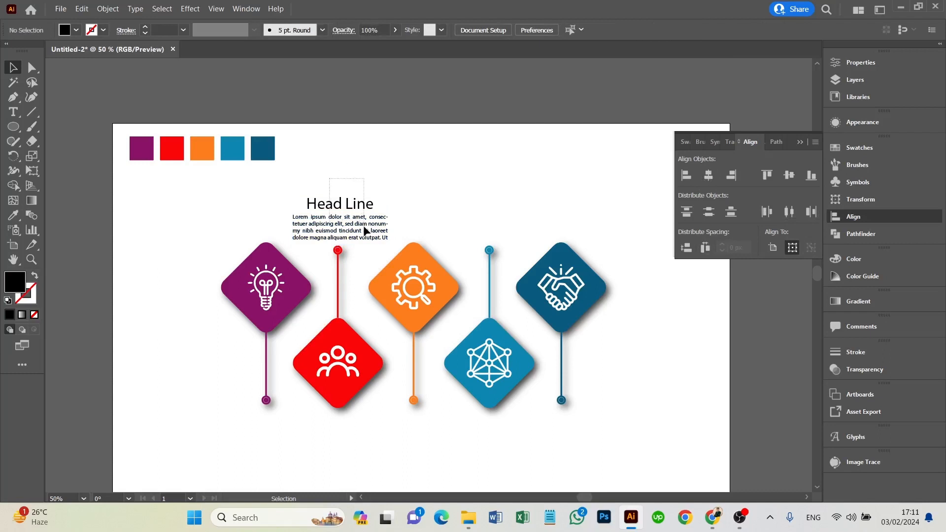
- Copy the heading and paragraph above the light blue dot and below the purple, orange and dark blue dots
drag(366, 231, 505, 231)
click(388, 189)
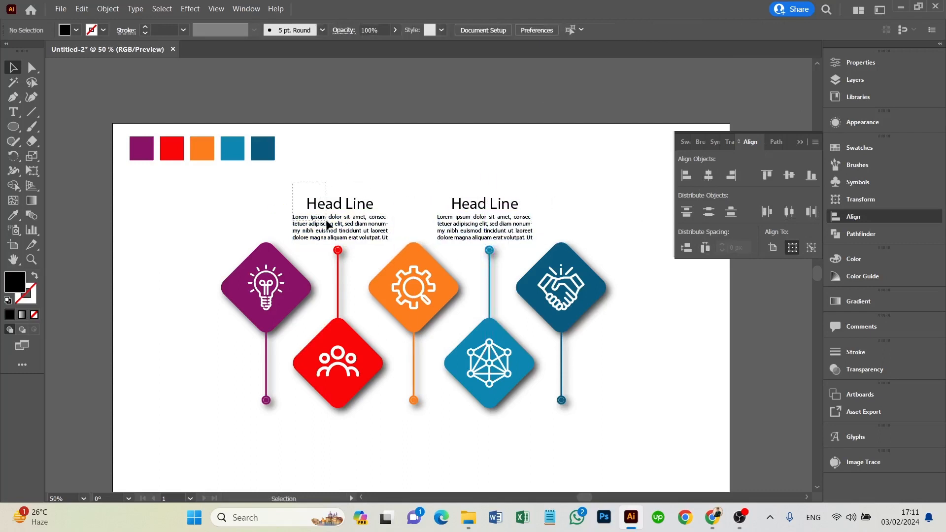
drag(327, 225, 243, 453)
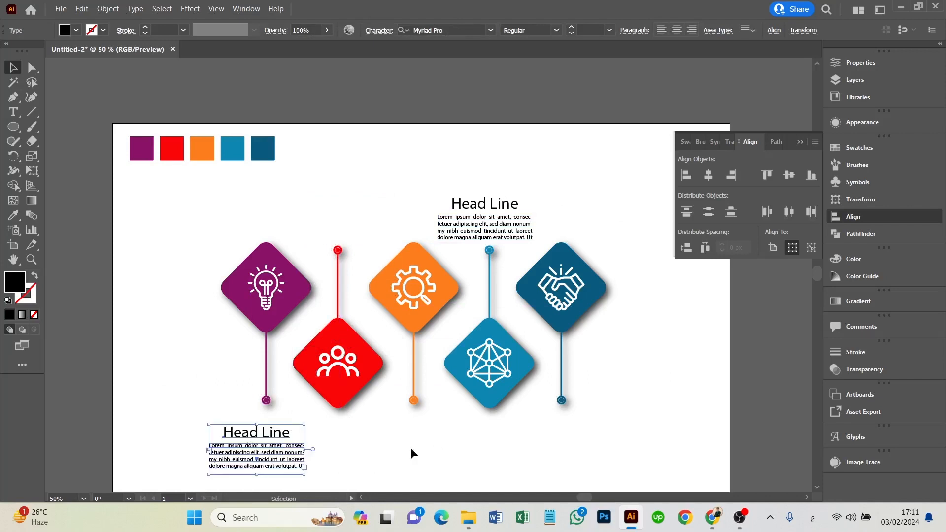
key(ctrl+z)
drag(367, 226, 579, 452)
click(344, 448)
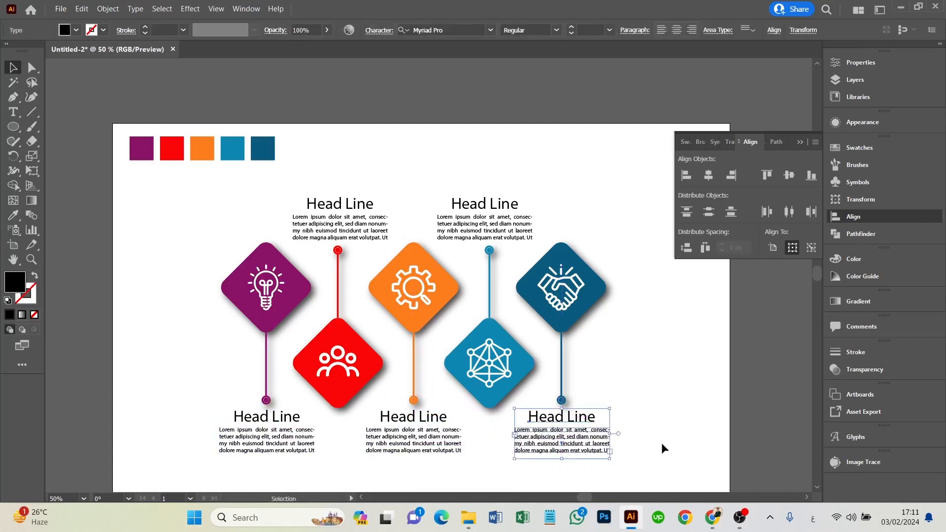
click(661, 448)
- Make the heading below the purple dot bold, and colour it and its paragraph with the purple sampled from the diamond
click(266, 418)
key(i)
click(241, 286)
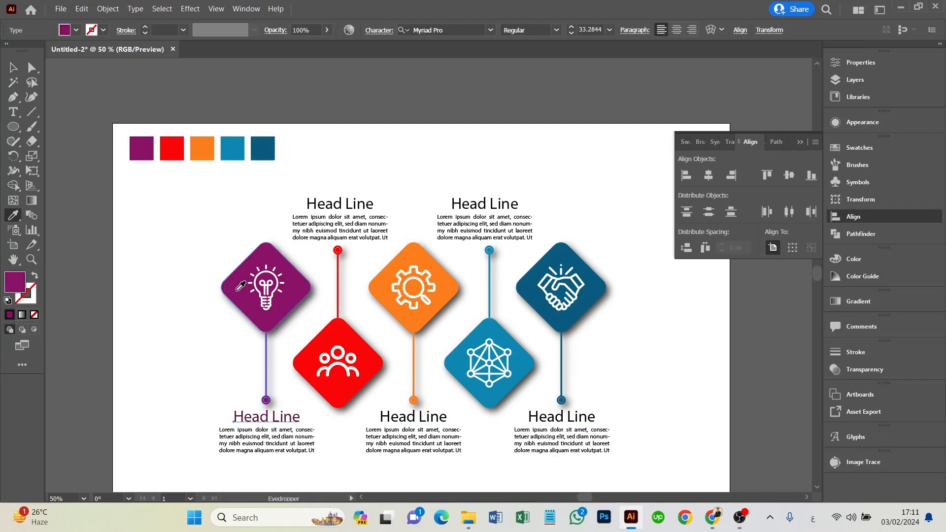
click(10, 67)
click(557, 30)
click(522, 59)
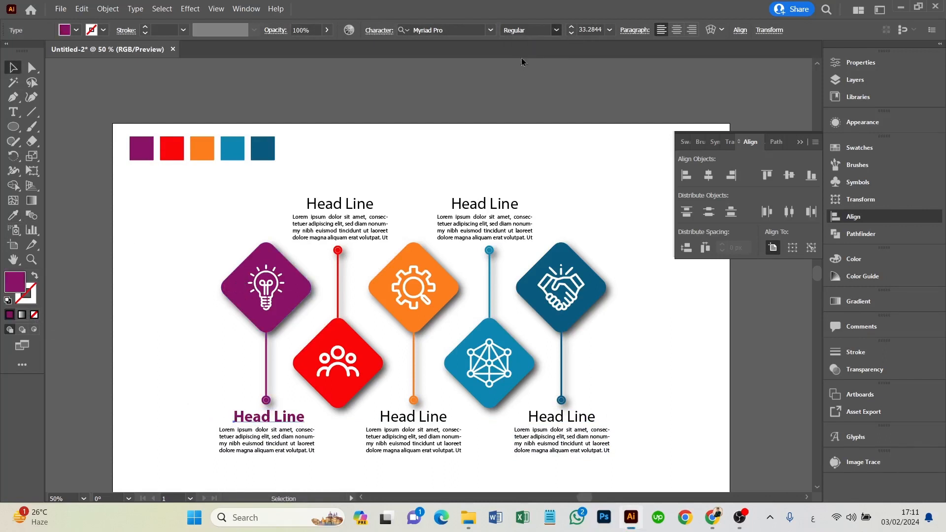
click(279, 453)
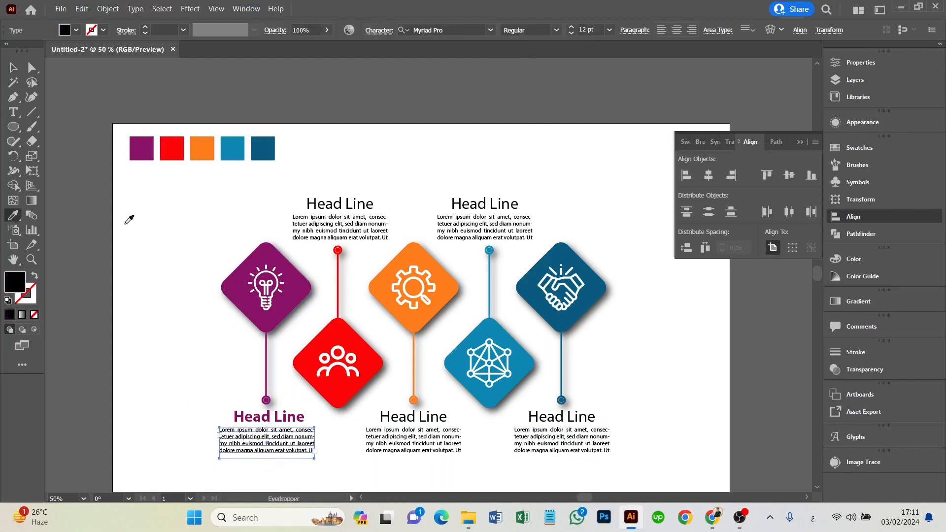
click(239, 282)
click(95, 270)
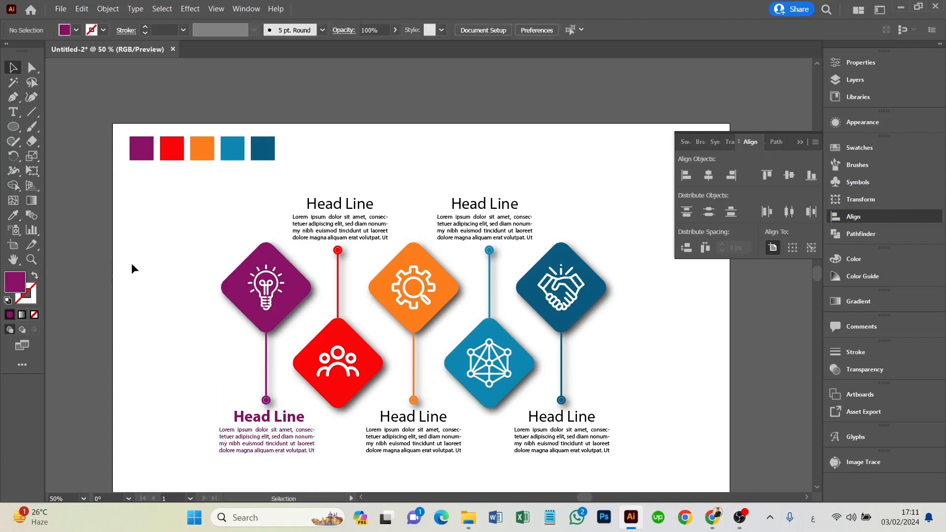
- Make the heading above the red dot bold, and colour it and its paragraph with the diamond's red
click(348, 205)
click(557, 30)
click(525, 59)
click(419, 173)
click(358, 235)
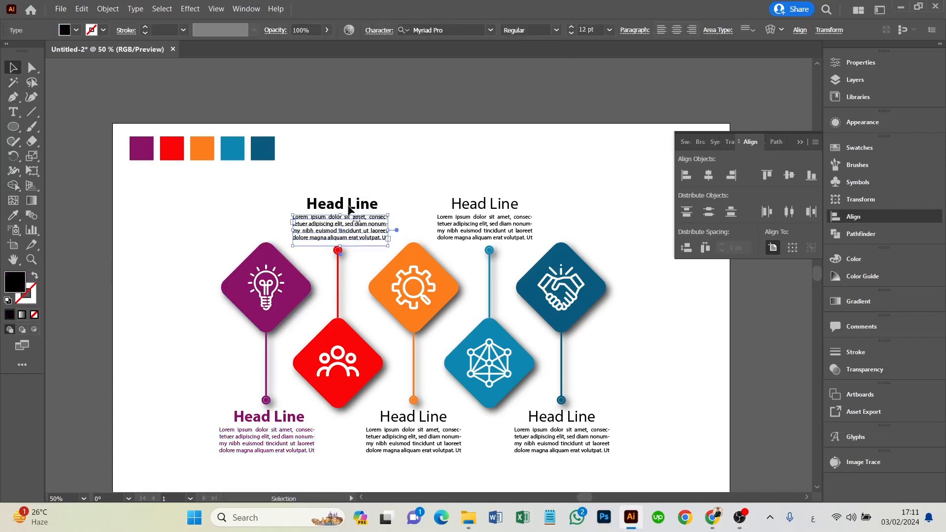
shift+click(348, 205)
click(14, 215)
click(330, 330)
click(13, 68)
click(90, 205)
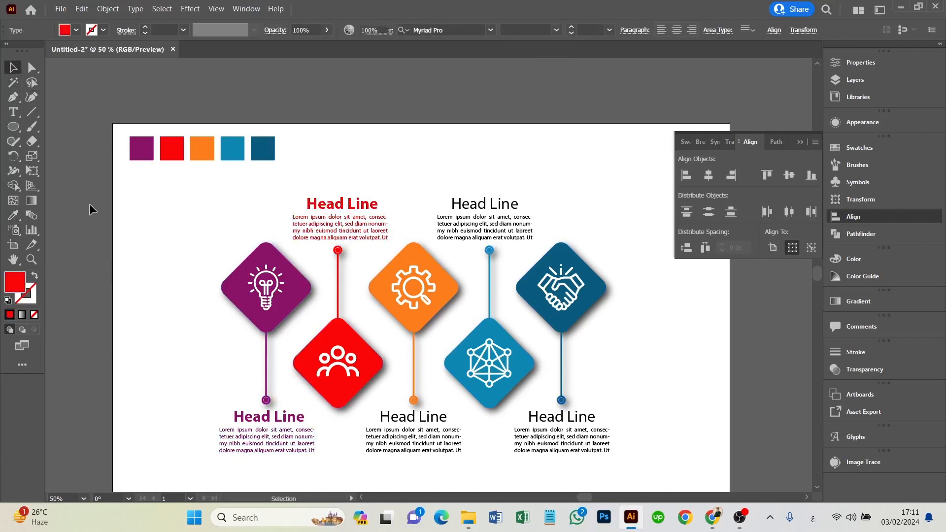
- Make the heading below the orange dot bold, and colour it and its paragraph with the diamond's orange
scroll(89, 209, down, 1)
click(415, 393)
click(557, 30)
click(525, 59)
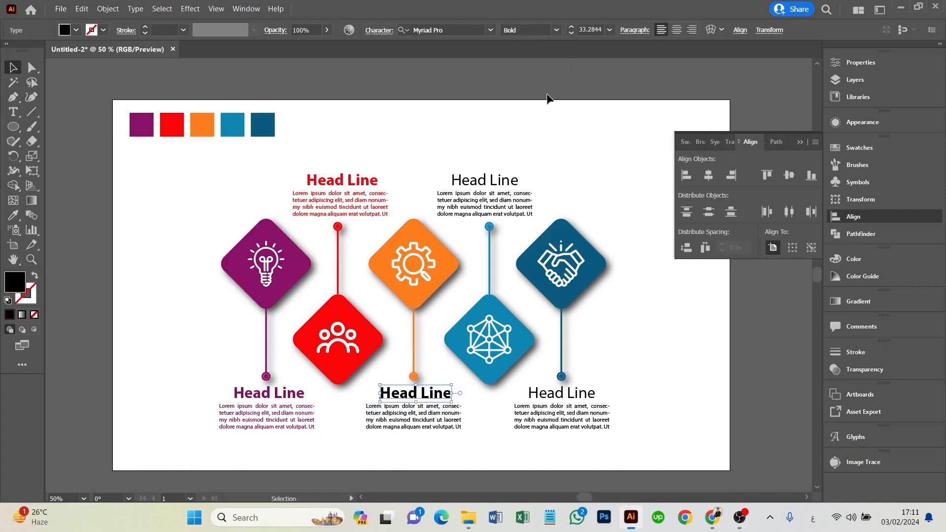
shift+click(426, 431)
key(i)
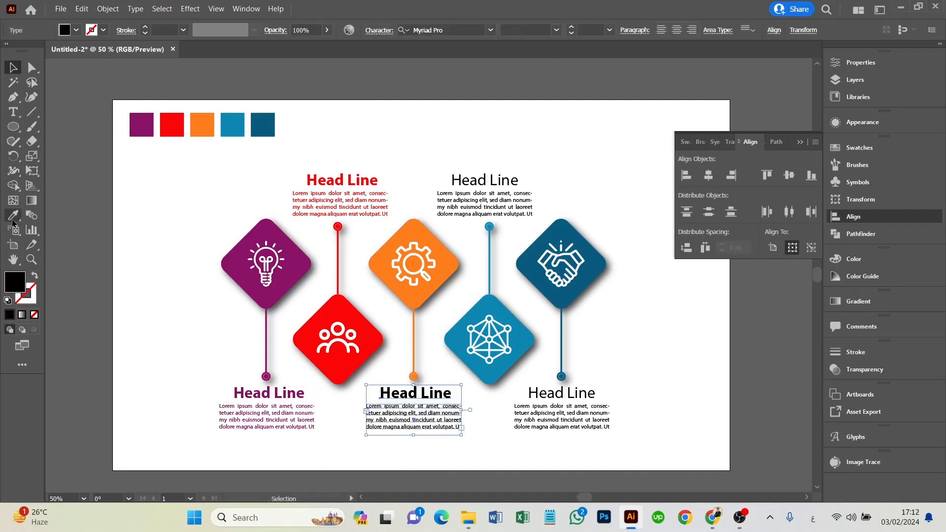
click(414, 296)
key(v)
key(ctrl+shift+a)
- Make the heading below the dark blue dot bold, and colour it and its paragraph with the diamond's dark blue
scroll(557, 288, right, 3)
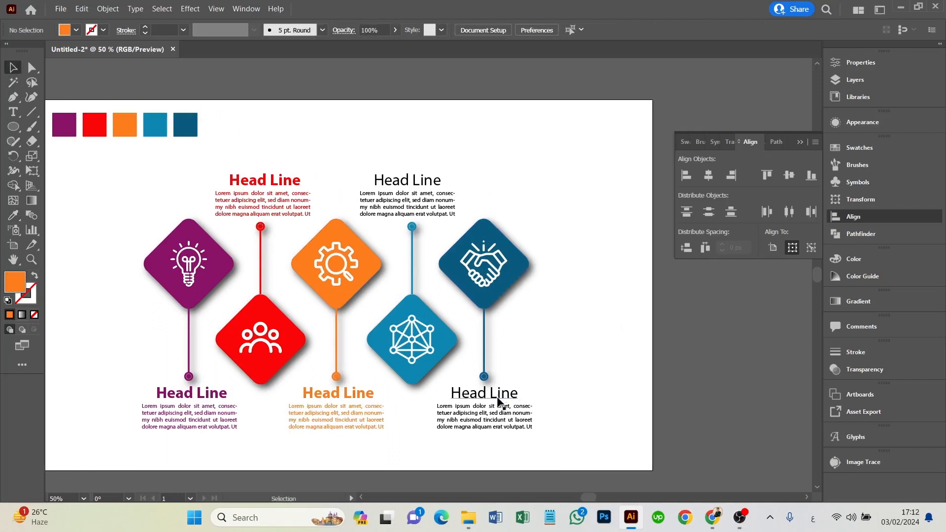
click(486, 393)
click(556, 30)
click(522, 59)
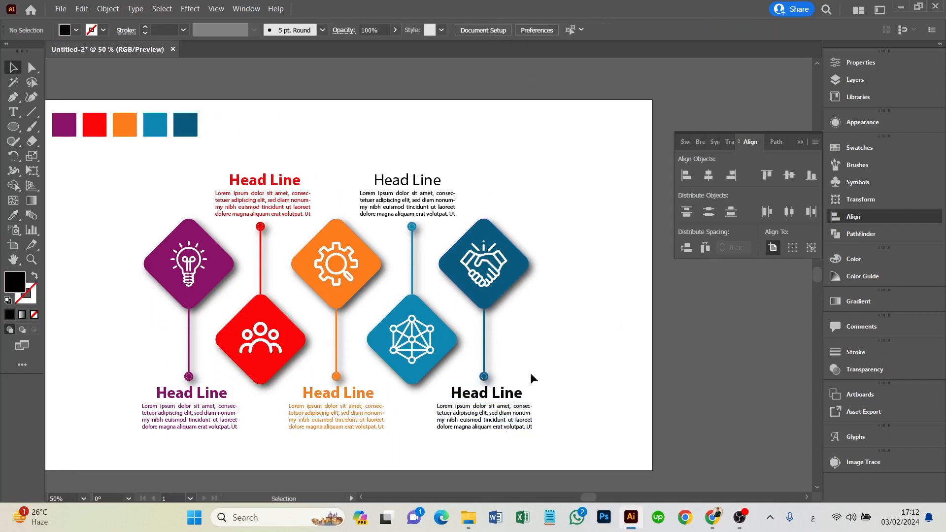
shift+click(508, 417)
key(i)
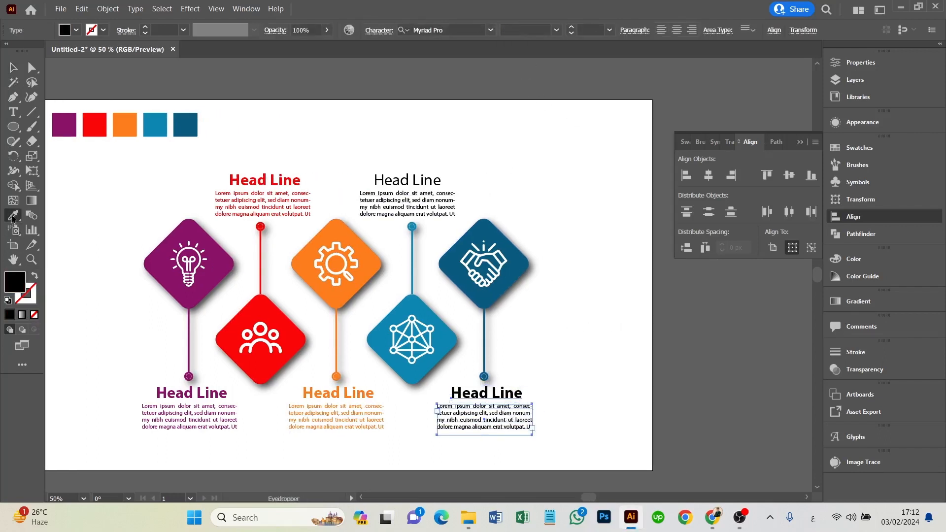
click(491, 296)
click(12, 69)
- Make the heading above the light blue dot bold, and colour it and its paragraph with the diamond's light blue
click(409, 180)
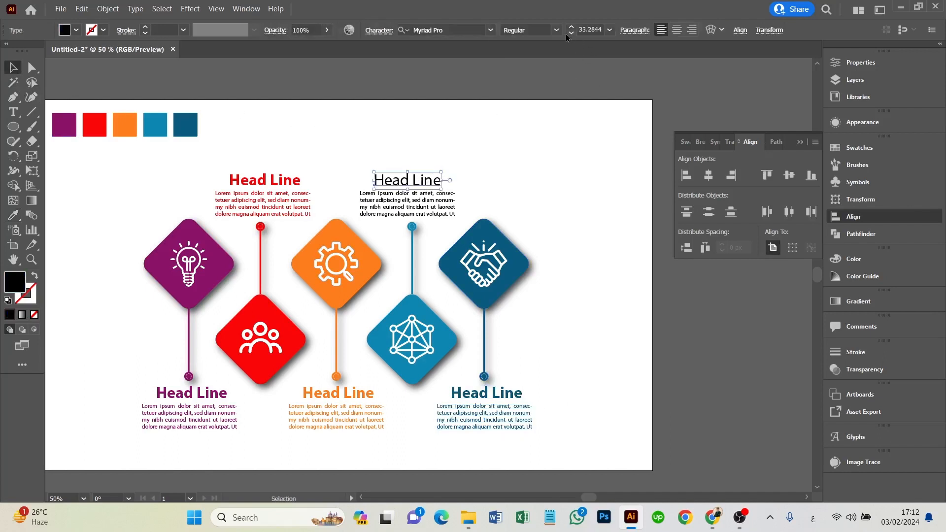
click(556, 30)
shift+click(437, 210)
key(i)
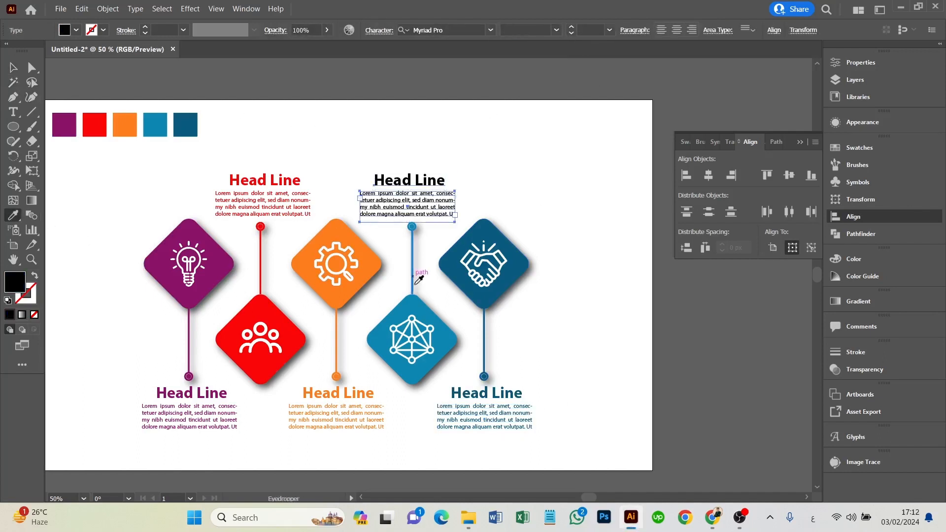
click(399, 315)
click(578, 340)
- Nudge the purple, orange and dark blue headings with their paragraphs slightly down, away from their dots
scroll(120, 376, down, 2)
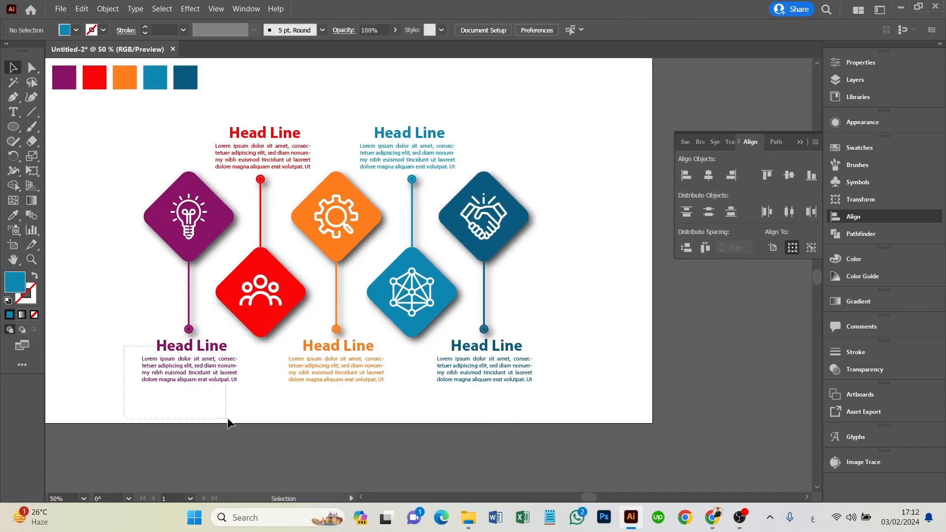
drag(544, 430, 545, 430)
key(Down)
key(Down)
key(Down)
key(Down)
key(Down)
key(Down)
key(Down)
key(Down)
key(Down)
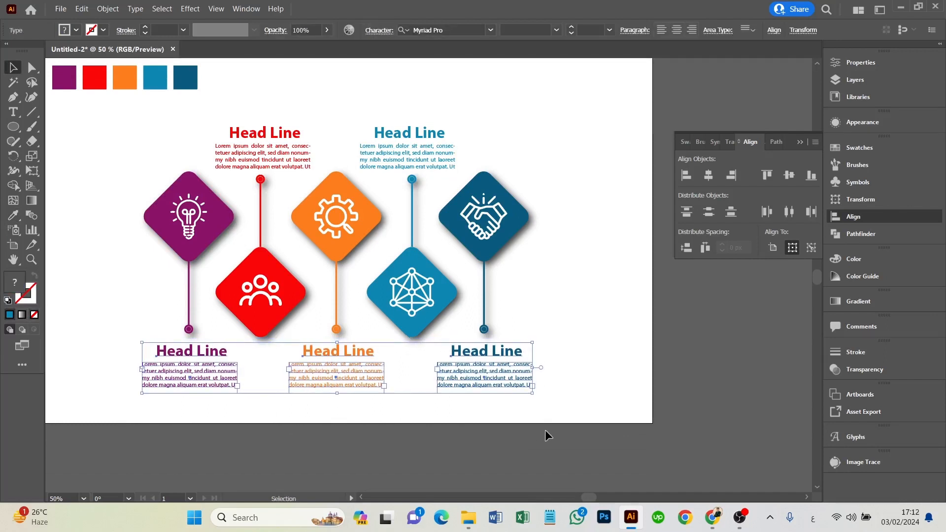
- Nudge the red and light blue headings with their paragraphs slightly up from their dots
scroll(216, 144, up, 2)
drag(216, 144, 430, 190)
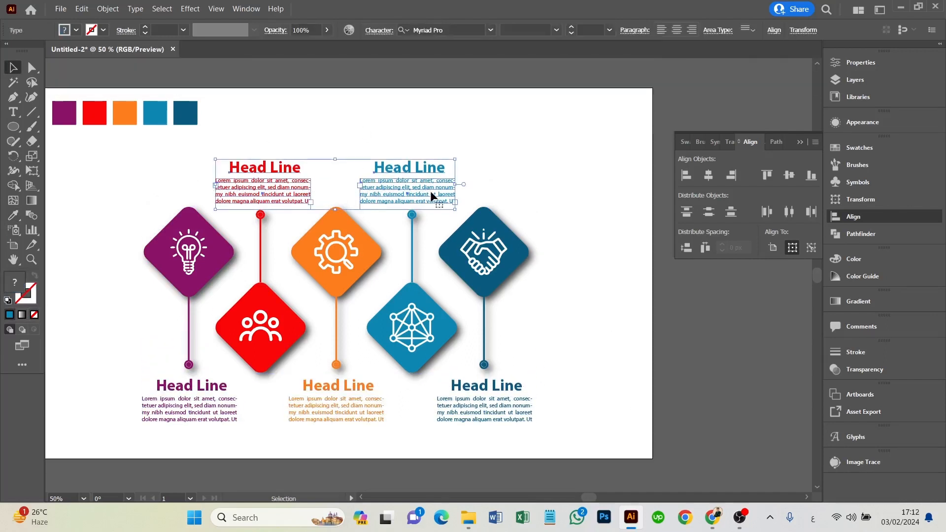
click(593, 206)
- Group the whole infographic, including the diamonds, icons, headings and paragraphs
scroll(593, 206, down, 1)
scroll(123, 172, up, 2)
drag(122, 172, 603, 422)
right_click(339, 344)
click(380, 239)
click(612, 374)
click(675, 274)
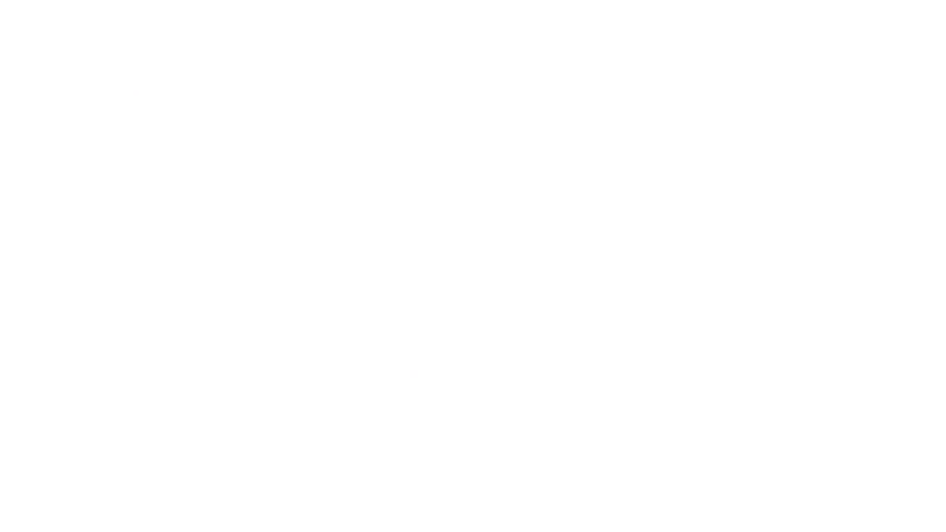